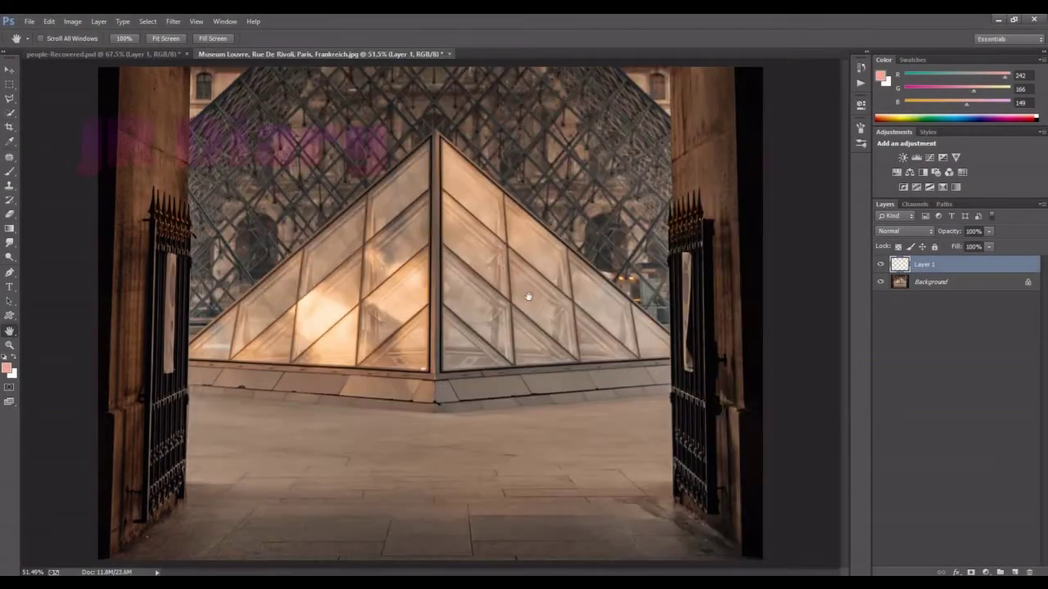
Drag the cut-out kissing couple into the Louvre image.
key(v)
key(ctrl+Tab)
mouse_move(385, 152)
mouse_down()
mouse_move(471, 363)
mouse_move(459, 357)
mouse_up()
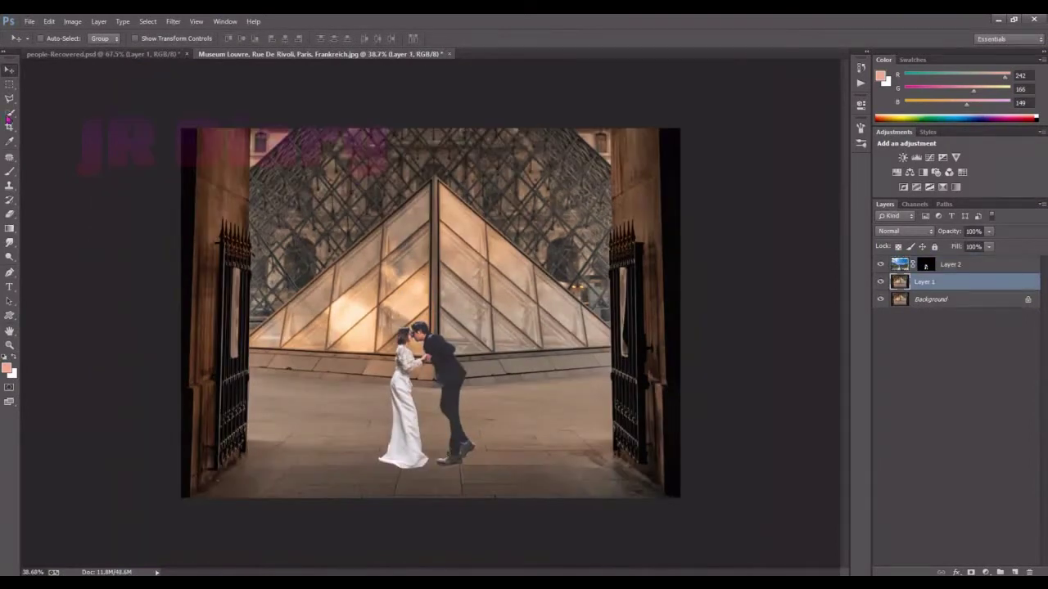
Enlarge the Louvre background layer and crop tightly around the pyramid scene.
click(8, 126)
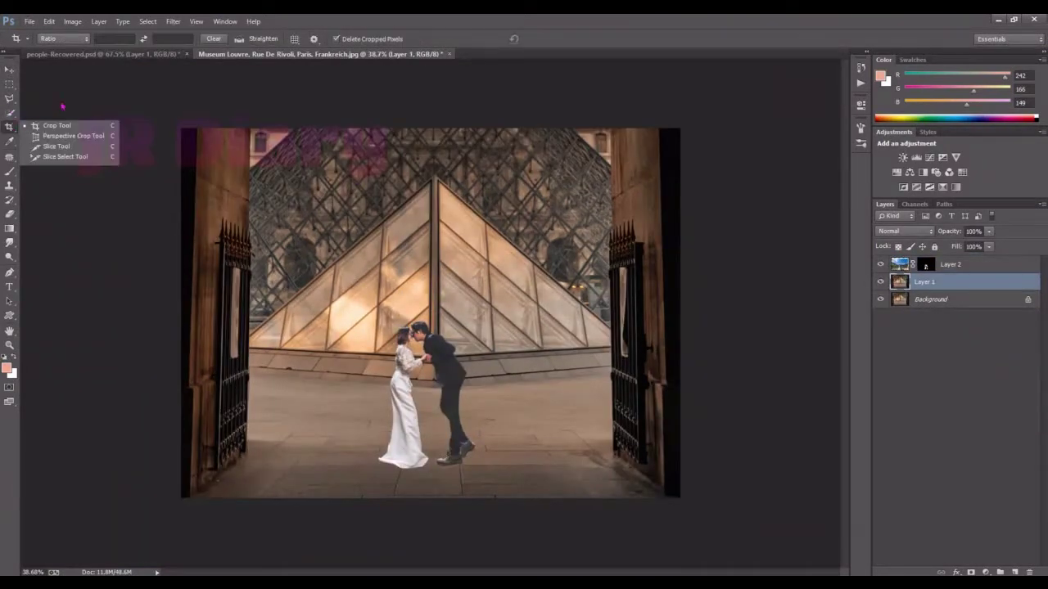
key(ctrl+t)
mouse_move(680, 128)
mouse_down()
mouse_move(619, 155)
mouse_move(639, 163)
mouse_up()
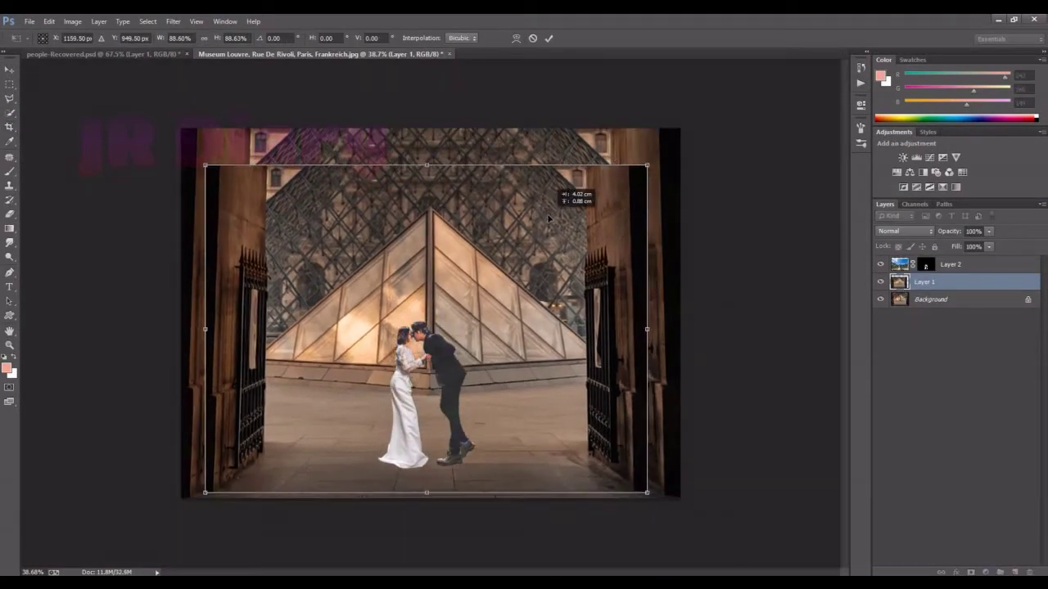
mouse_move(557, 205)
mouse_down()
mouse_move(578, 207)
mouse_move(567, 210)
mouse_up()
key(Return)
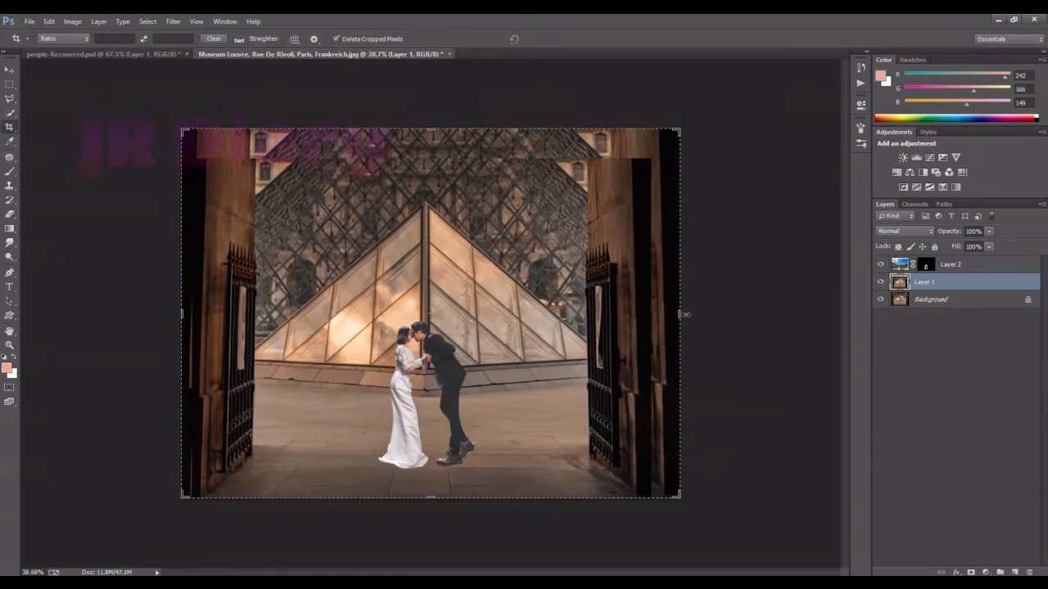
drag(684, 315, 666, 315)
drag(191, 313, 205, 314)
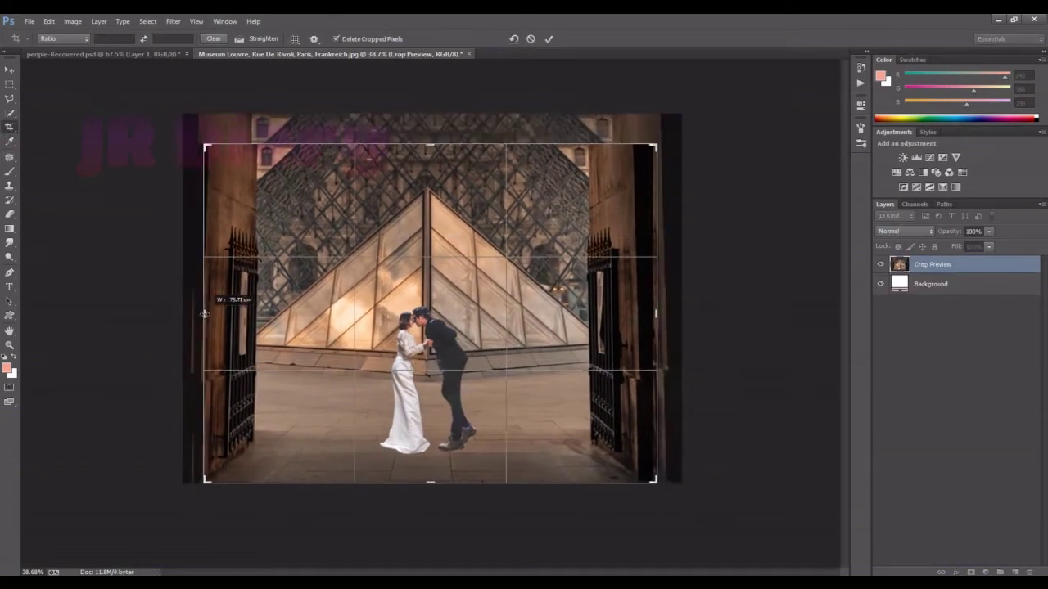
key(Return)
key(ctrl+0)
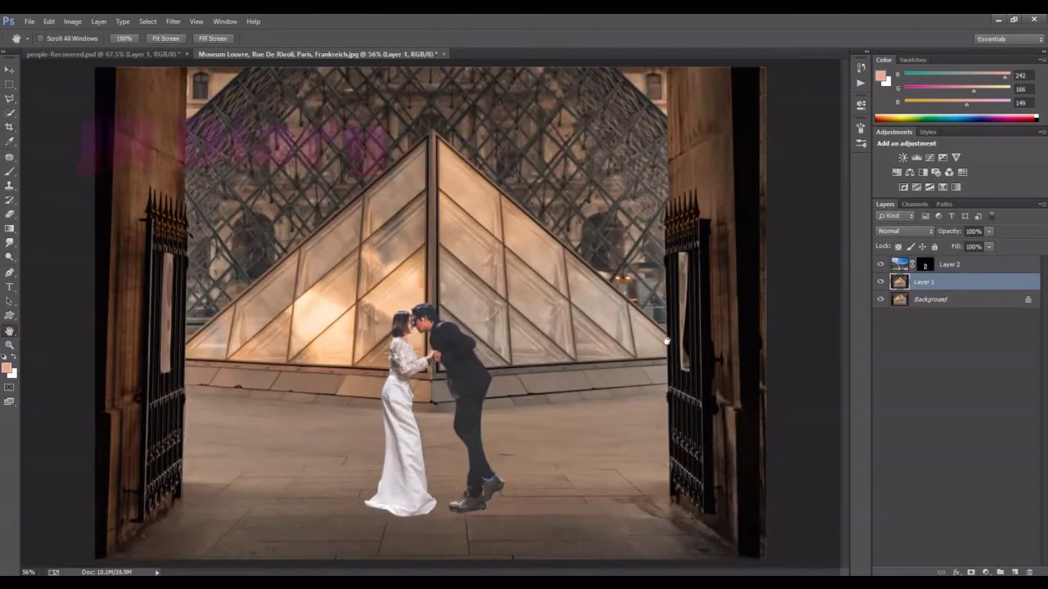
Move the couple layer slightly left and down in front of the pyramid.
click(899, 269)
key(v)
drag(457, 374, 454, 388)
Add a Brightness/Contrast adjustment clipped to the couple with lowered brightness.
click(985, 573)
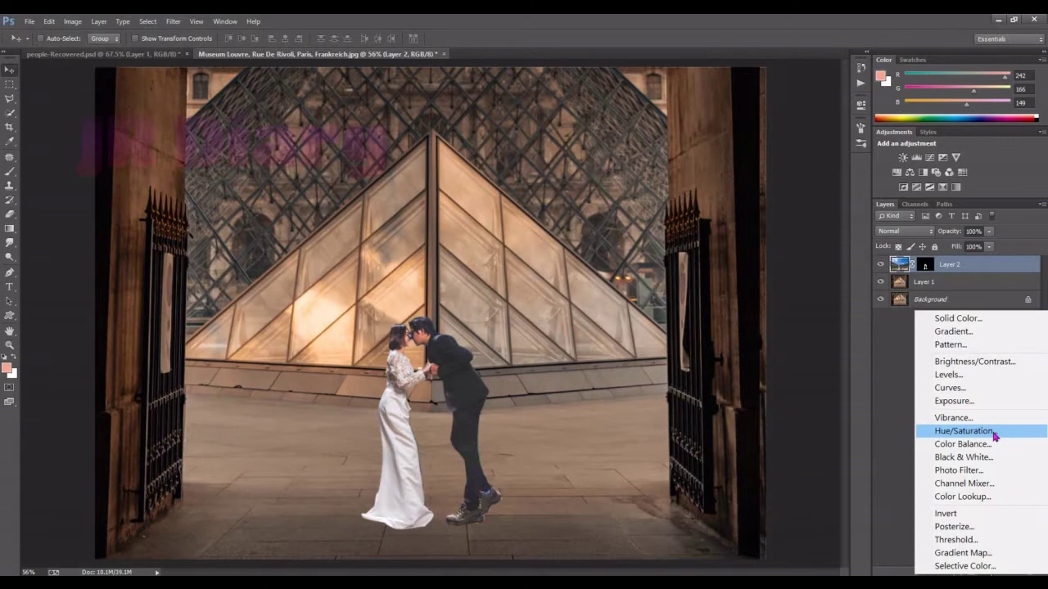
click(974, 361)
click(765, 281)
drag(765, 159, 755, 158)
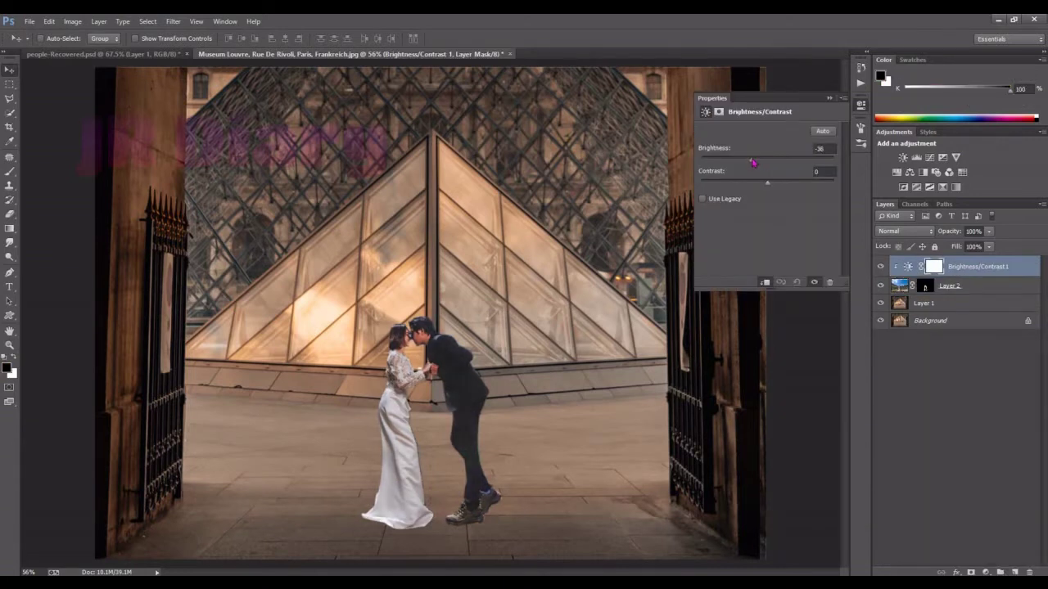
click(829, 97)
Add a clipped Color Balance adjustment: Cyan/Red +11, Yellow/Blue -6 on midtones.
click(985, 572)
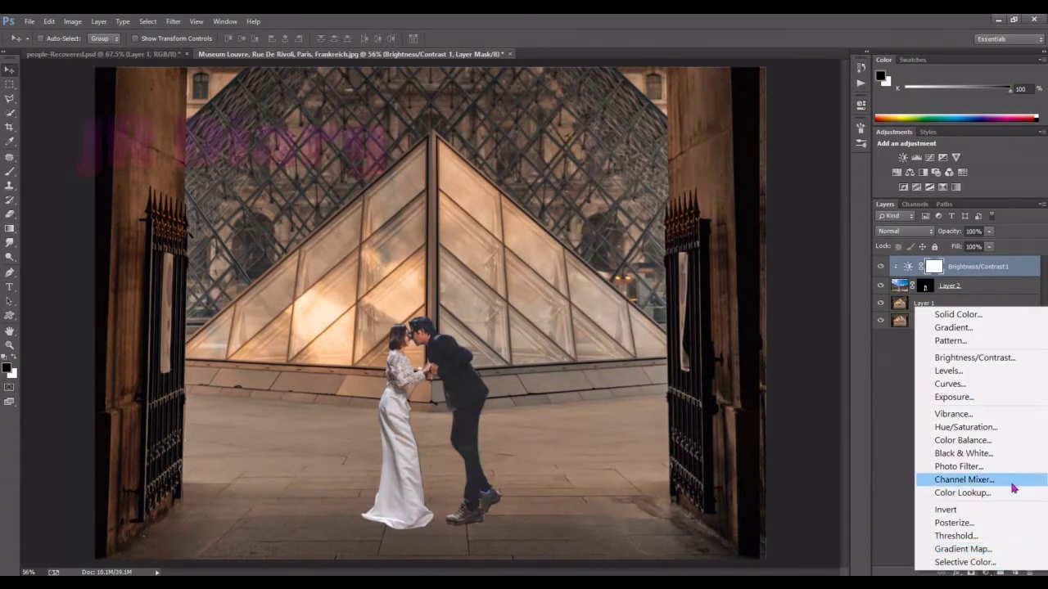
click(966, 442)
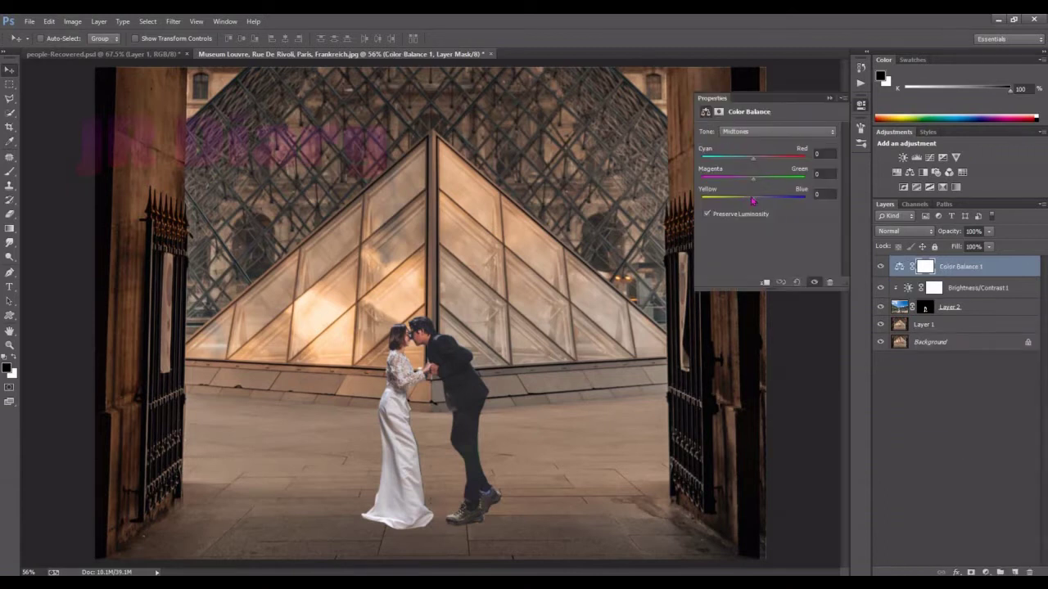
drag(752, 200, 750, 200)
click(765, 282)
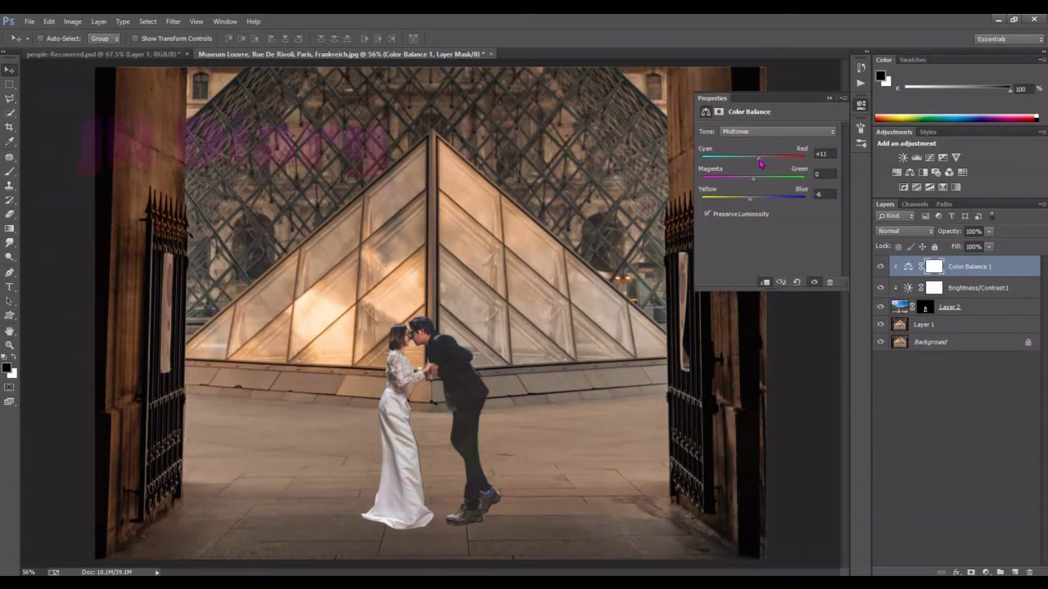
click(830, 97)
key(ctrl+minus)
Create Layer 3 filled with 50% gray and set to Overlay blending.
key(ctrl+shift+alt+n)
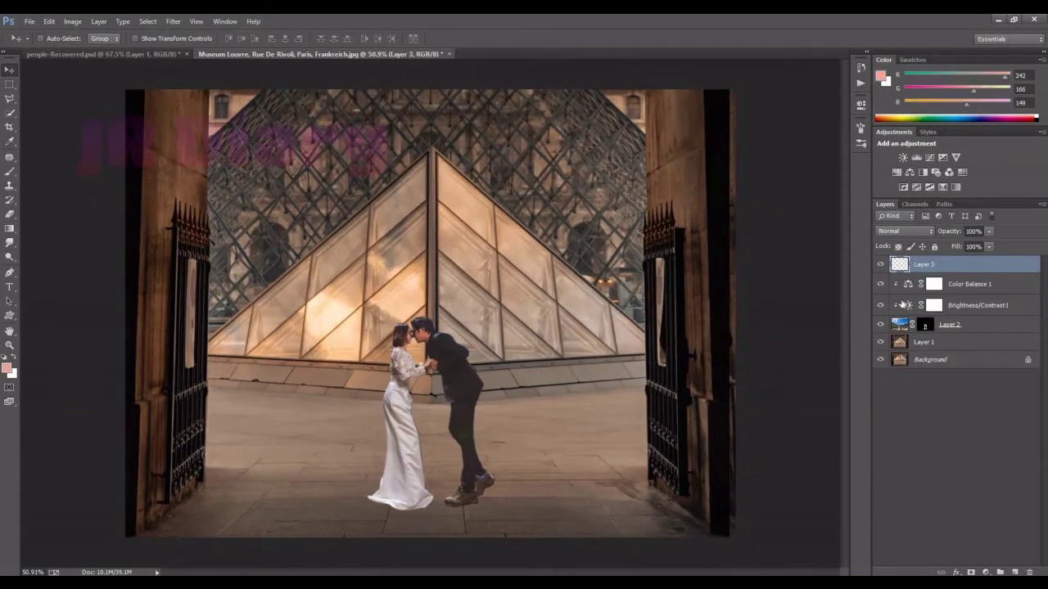
click(49, 22)
click(70, 211)
click(520, 189)
click(502, 293)
click(589, 180)
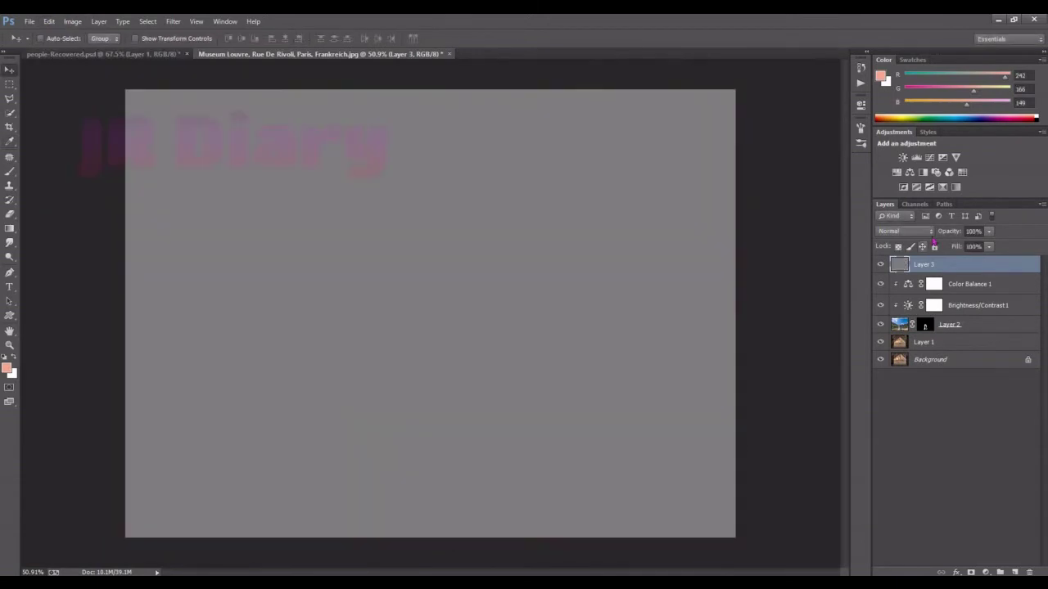
key(shift+alt+o)
Dodge highlights on the couple, then begin burning darker areas.
right_click(9, 256)
click(49, 258)
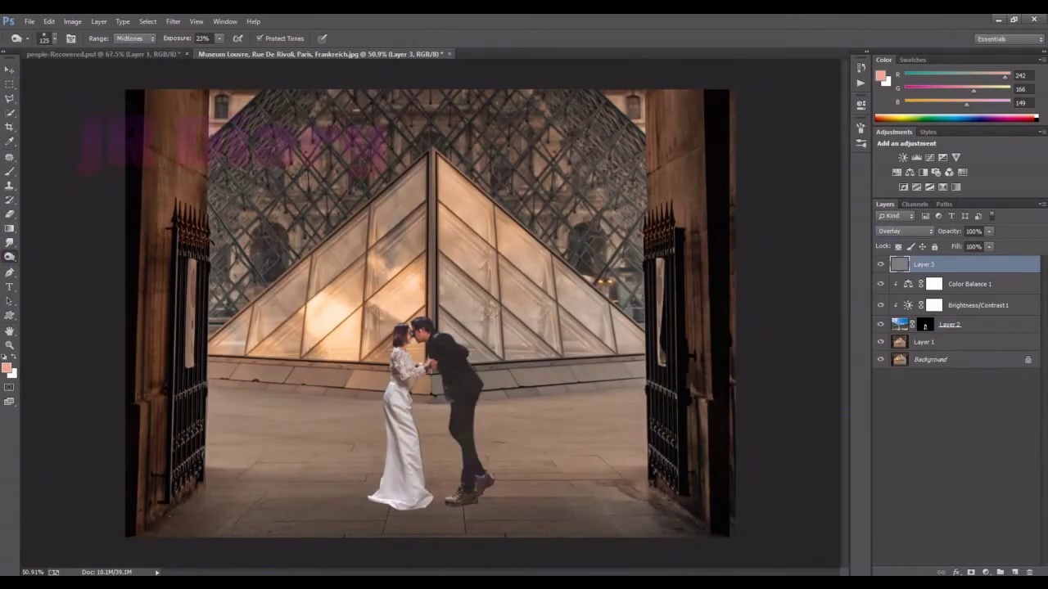
scroll(496, 314, up, 3)
scroll(580, 308, down, 1)
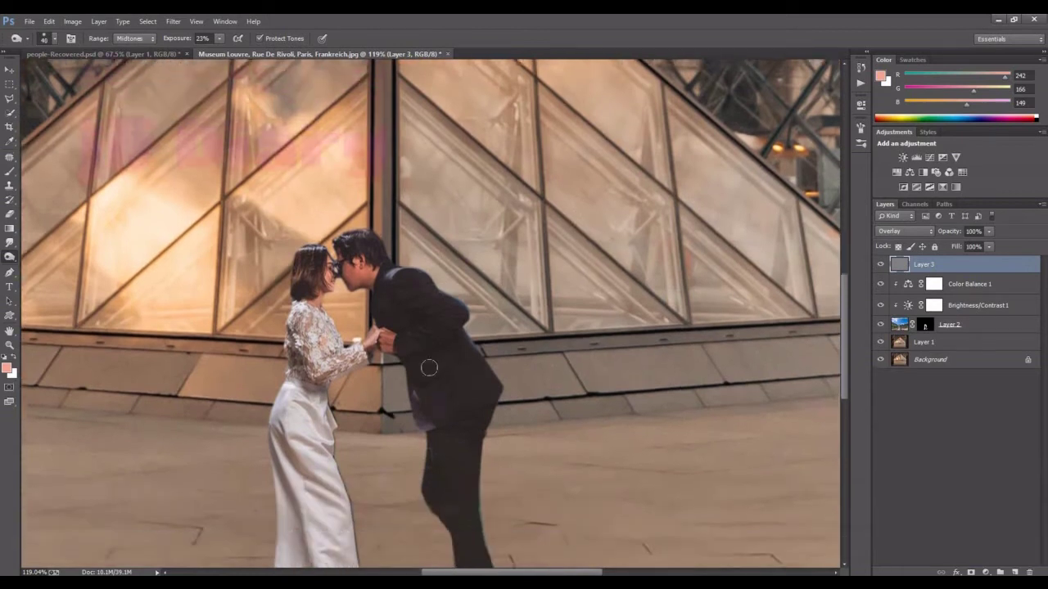
right_click(9, 256)
click(49, 271)
scroll(406, 235, down, 2)
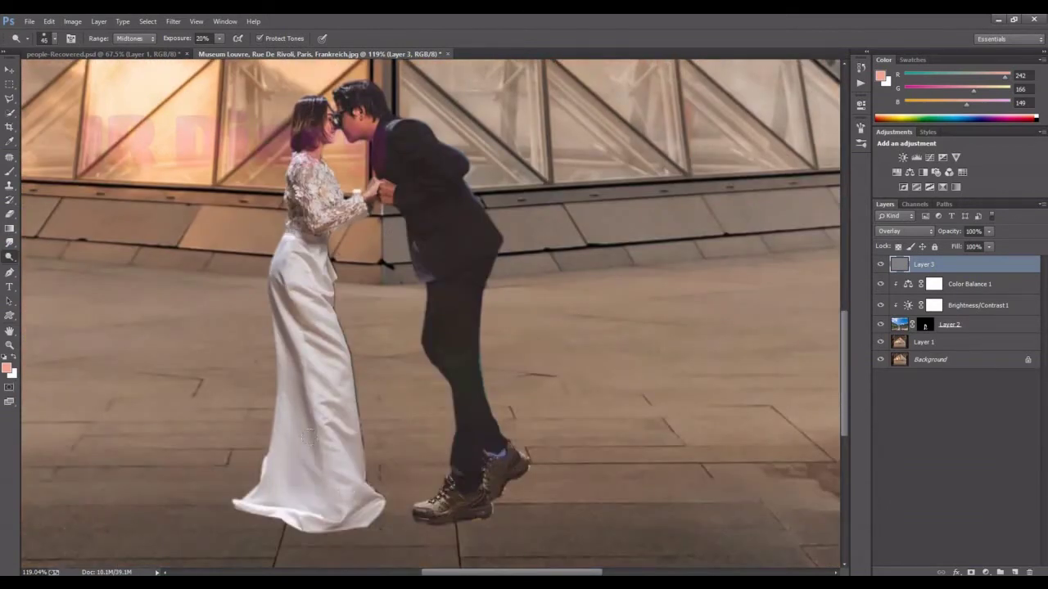
Clip the gray overlay to the couple and tone at 15% strength.
alt+click(964, 269)
key(bracketleft)
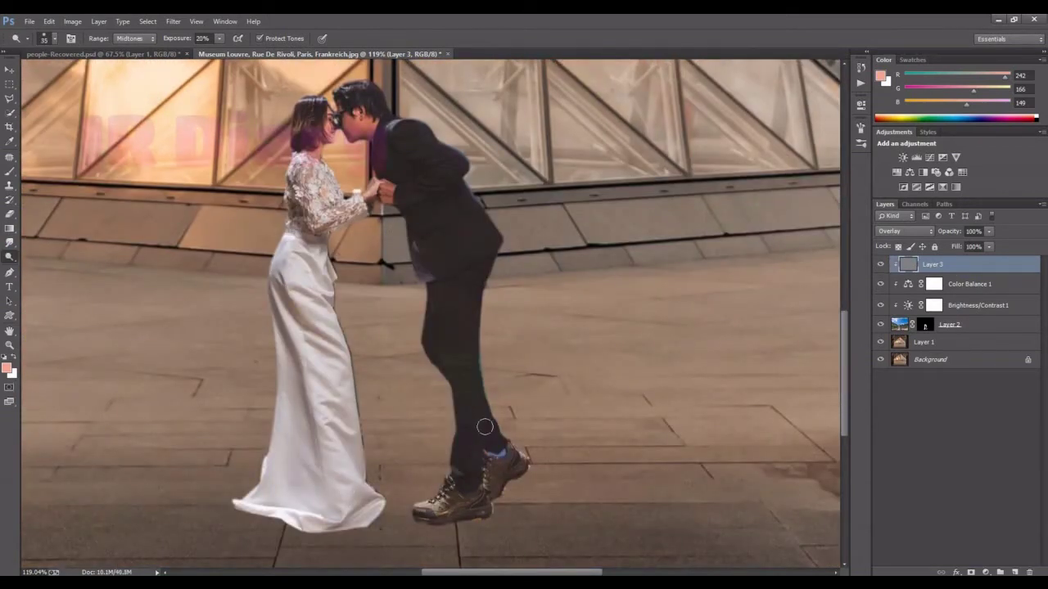
key(bracketright)
key(1)
key(5)
scroll(442, 205, up, 1)
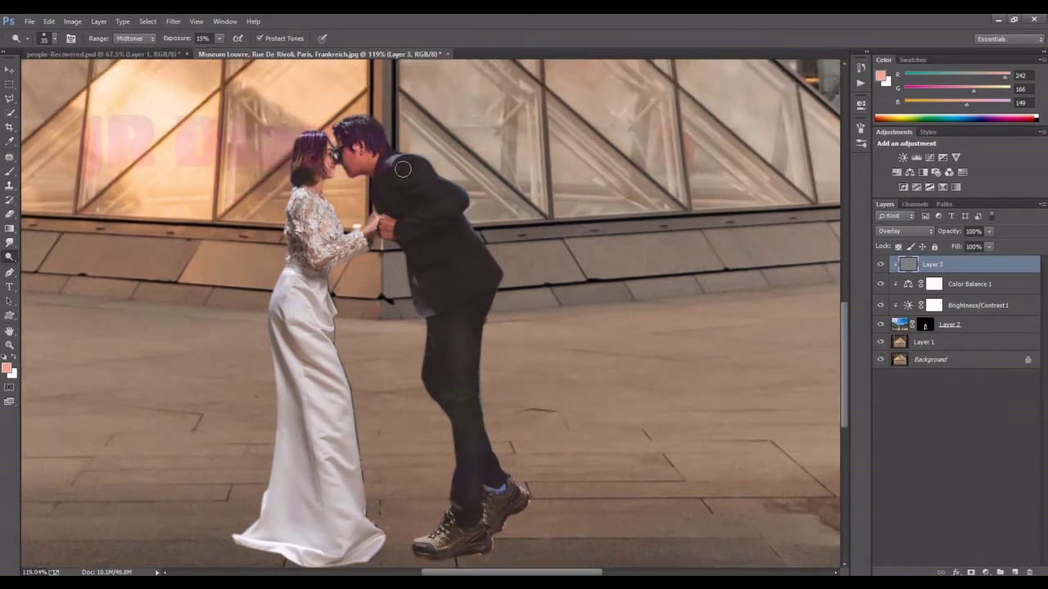
scroll(393, 230, up, 1)
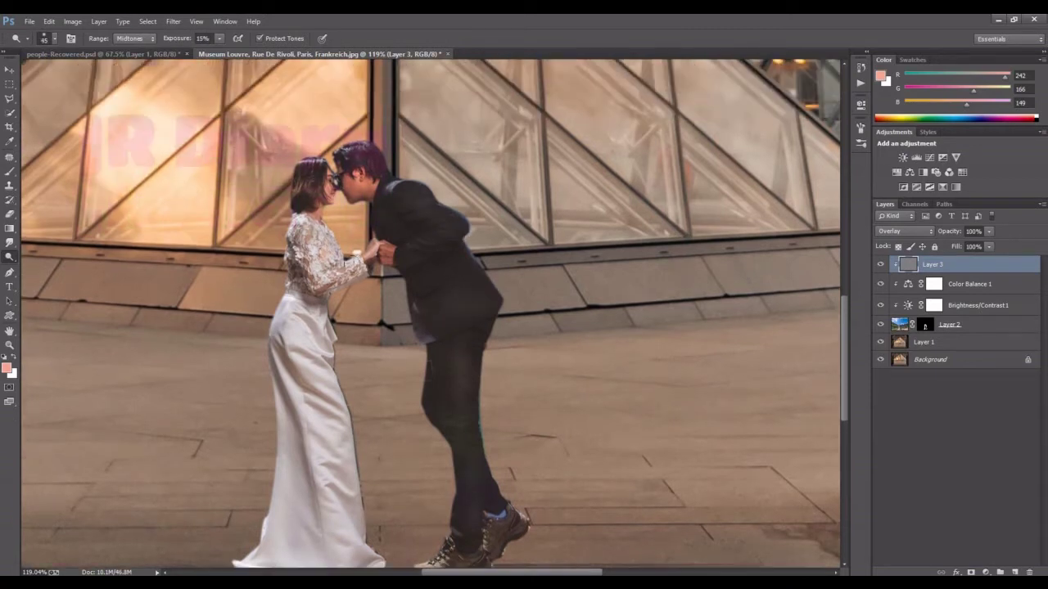
scroll(311, 311, down, 3)
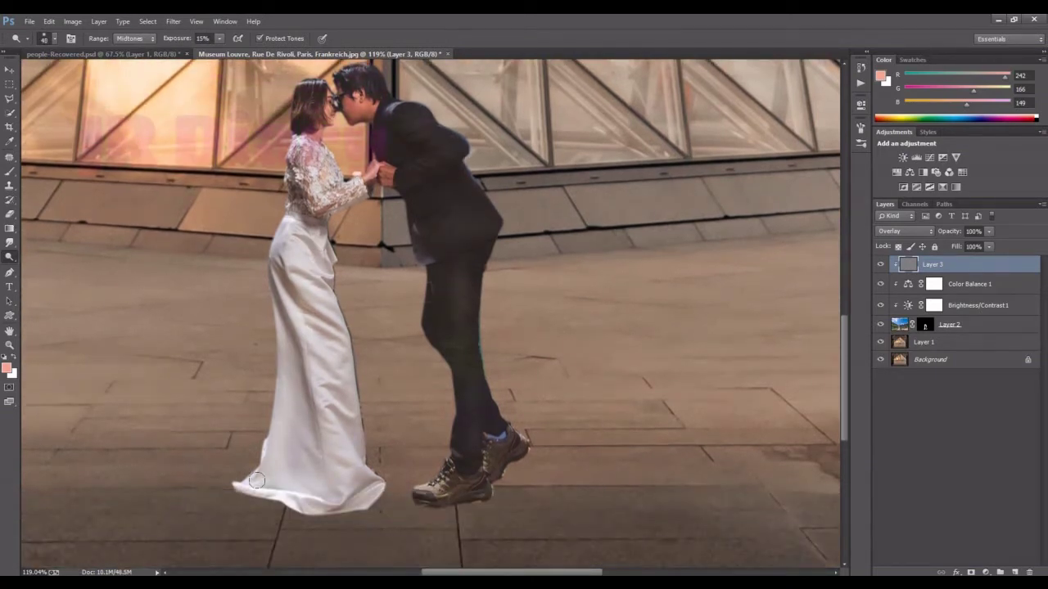
Burn shading into the couple's dress, suit and shoes.
right_click(9, 256)
click(40, 265)
scroll(409, 286, up, 1)
scroll(458, 294, up, 1)
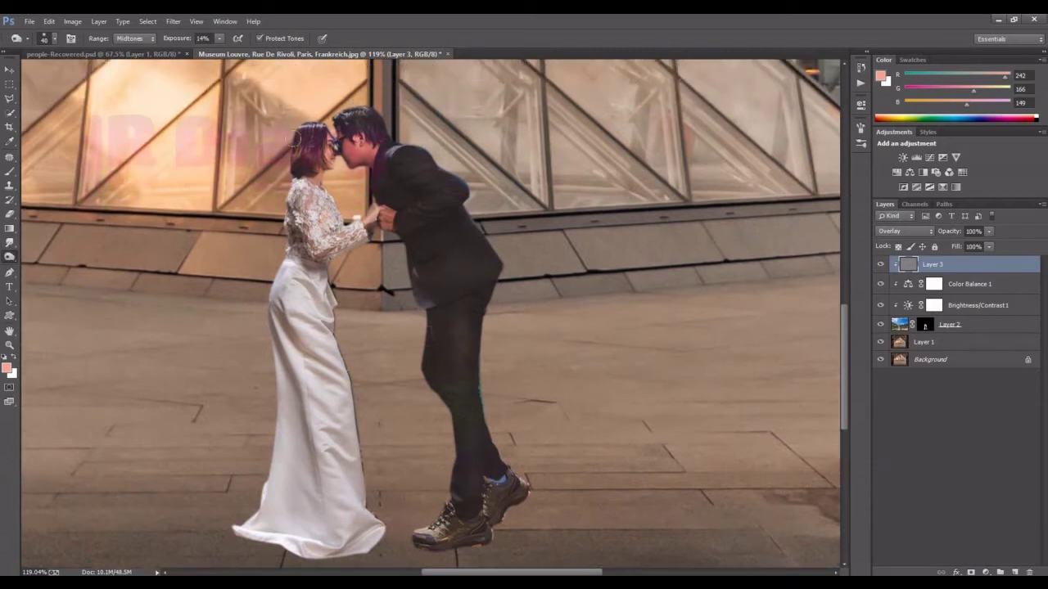
scroll(467, 297, down, 2)
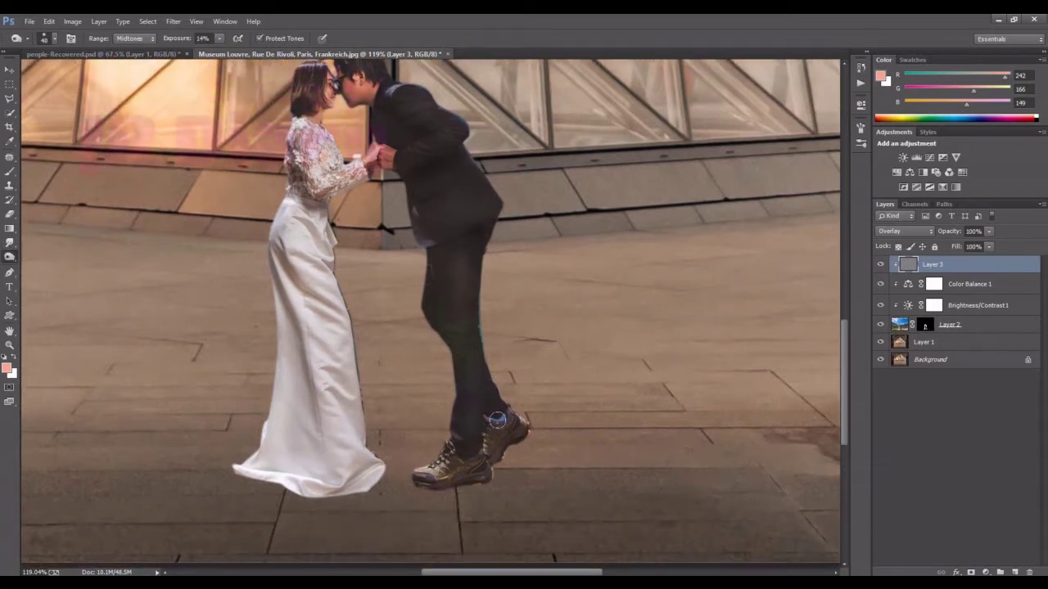
scroll(311, 295, up, 2)
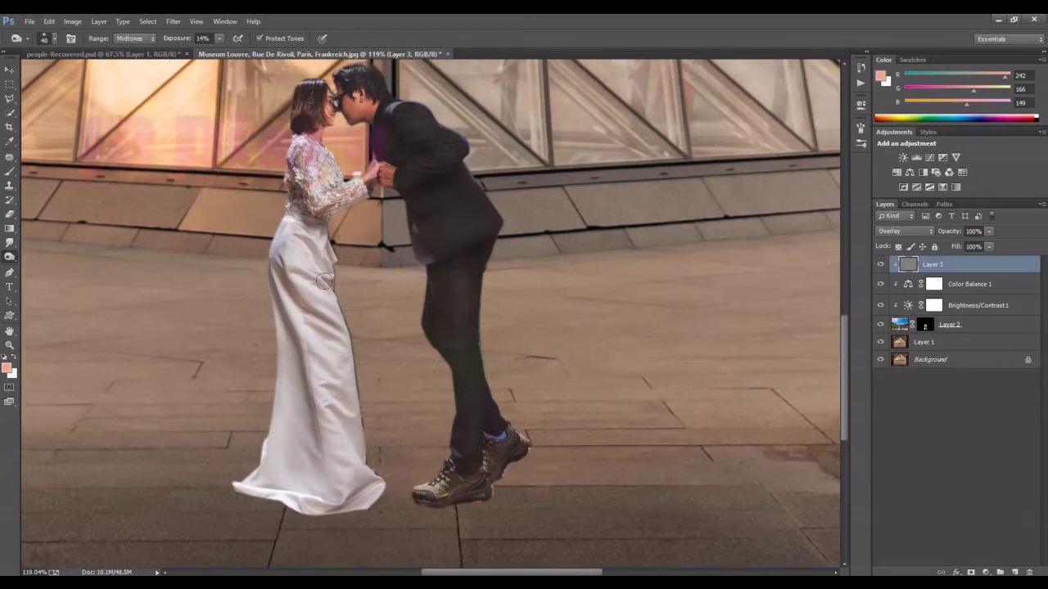
Add a point to Curves 1 and pull it slightly lower.
key(h)
key(ctrl+0)
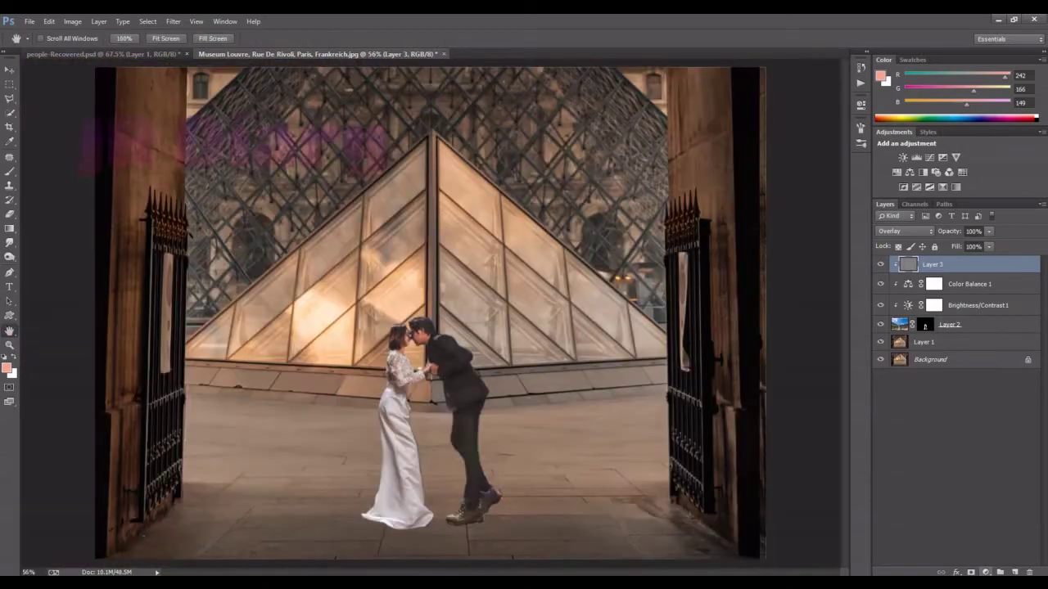
click(985, 573)
click(954, 391)
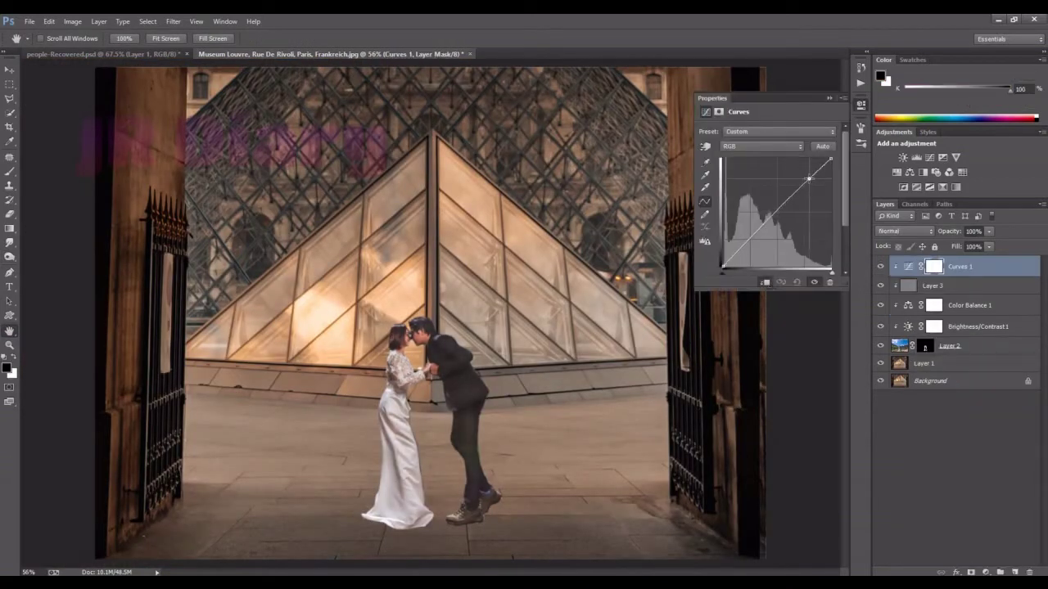
click(802, 191)
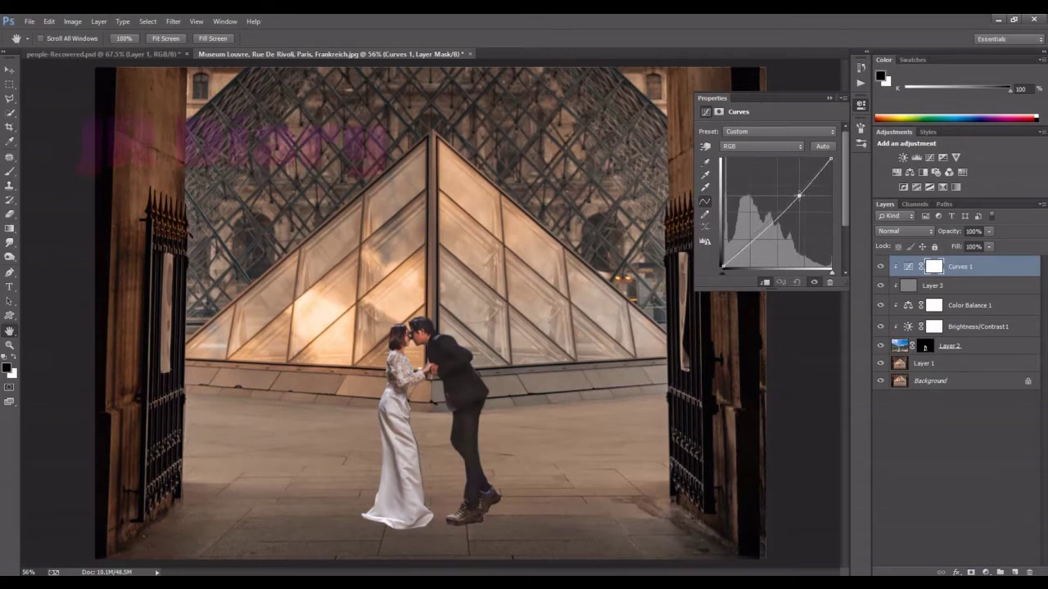
drag(802, 190, 780, 233)
Add a darkening Curves 2 adjustment and invert its mask to black.
click(985, 573)
click(949, 384)
click(860, 104)
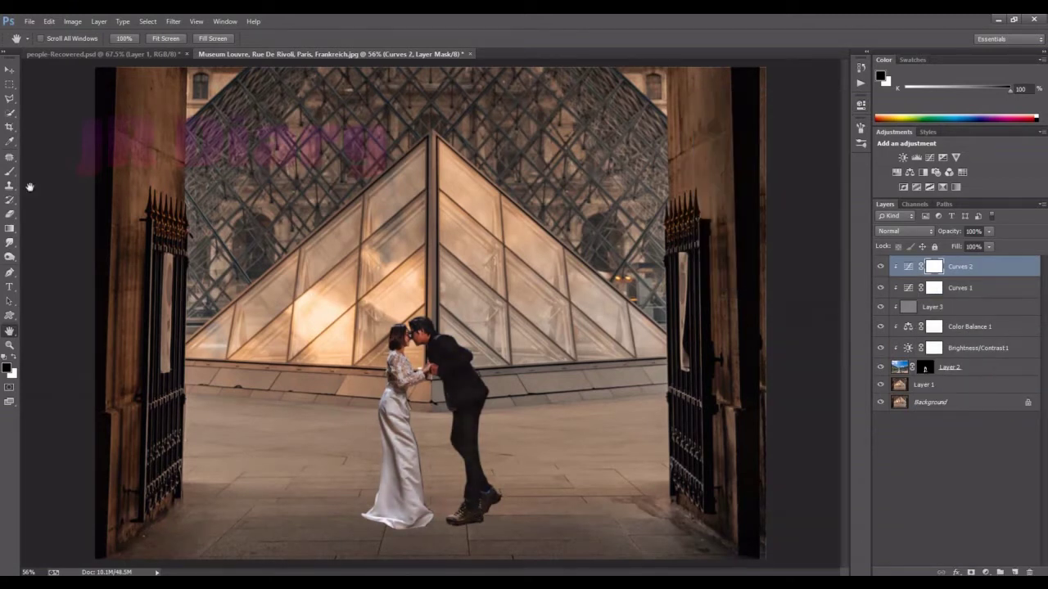
key(i)
key(ctrl+i)
Paint white at 66% on the Curves 2 mask over the couple; set opacity 52%.
key(b)
key(x)
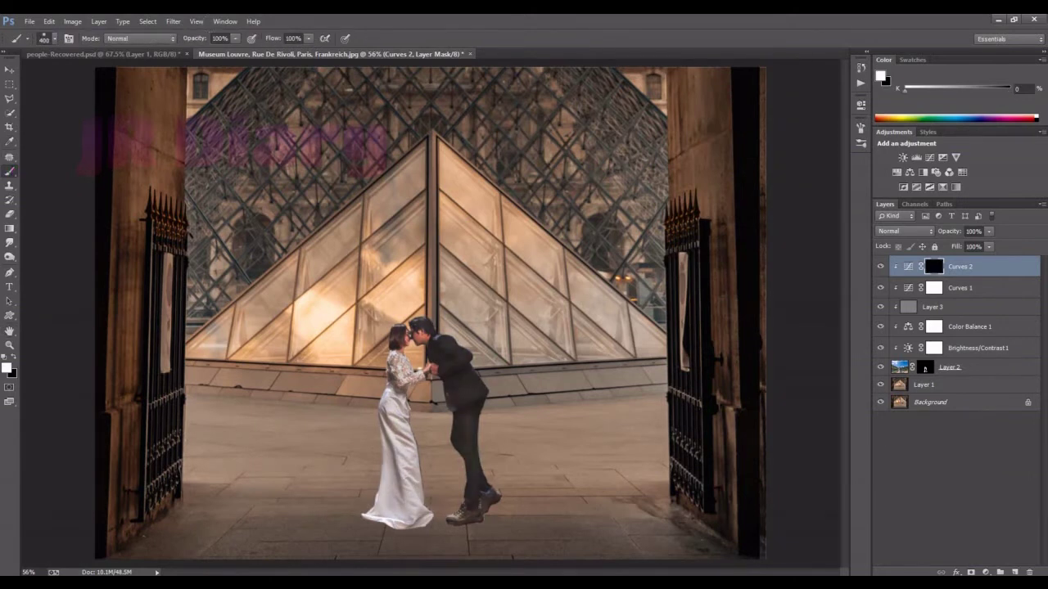
key(6)
key(6)
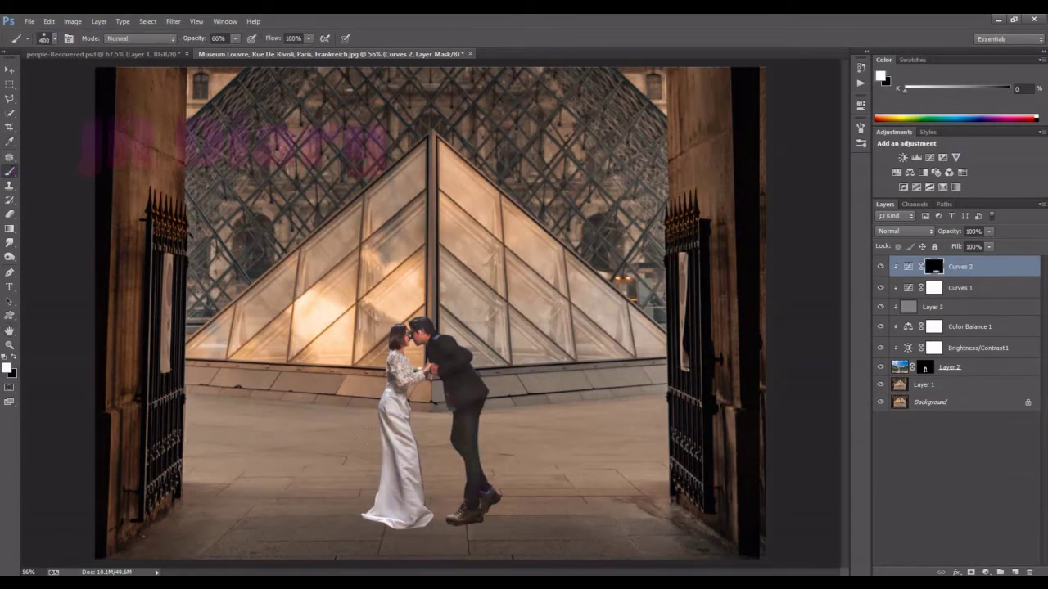
drag(410, 524, 391, 409)
alt+scroll(311, 438, up, 5)
key([)
key([)
key([)
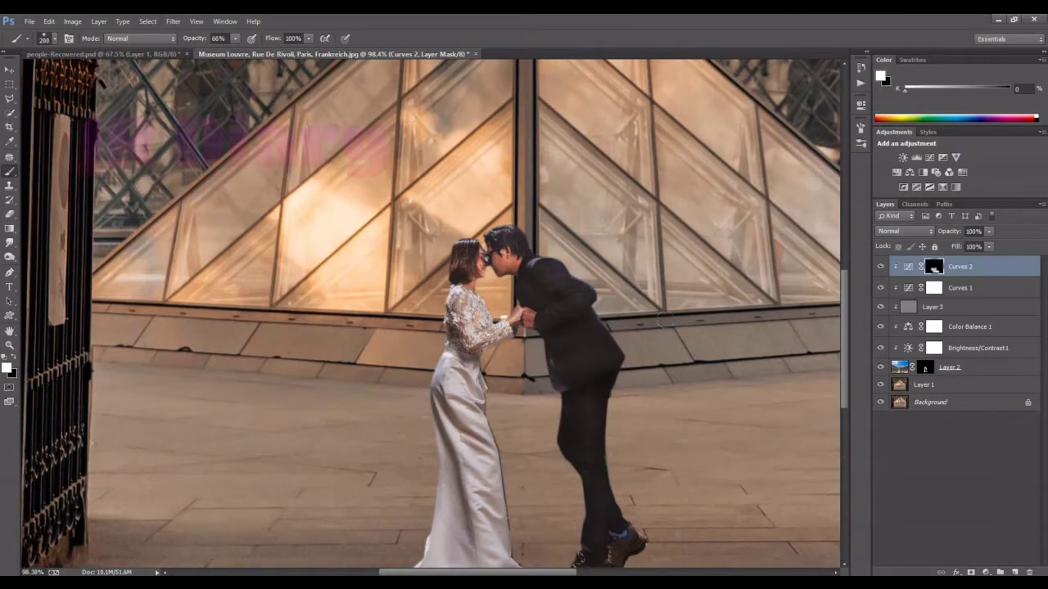
scroll(532, 327, up, 1)
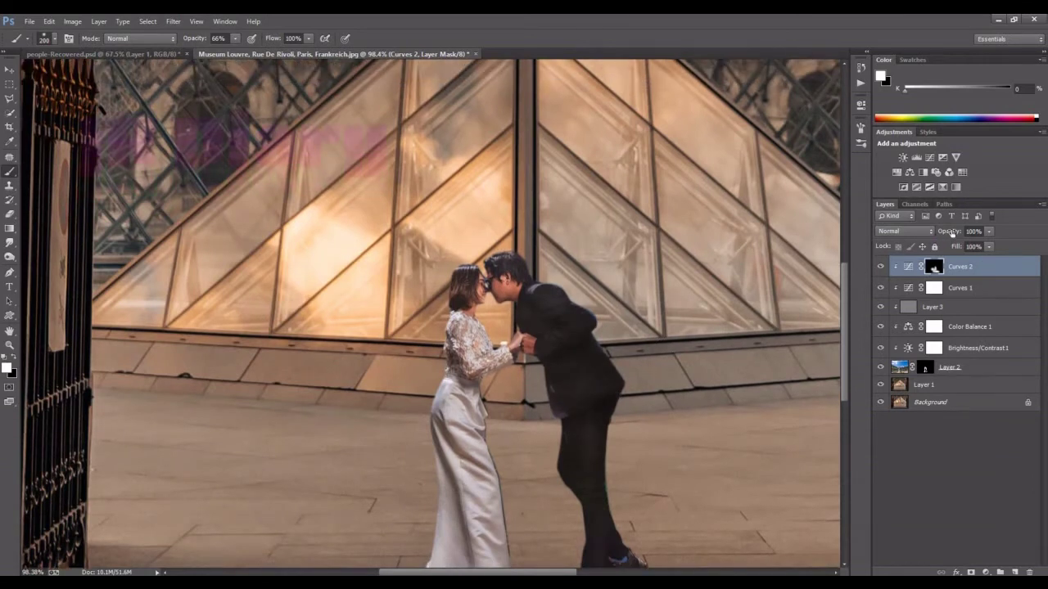
alt+scroll(951, 233, down, 3)
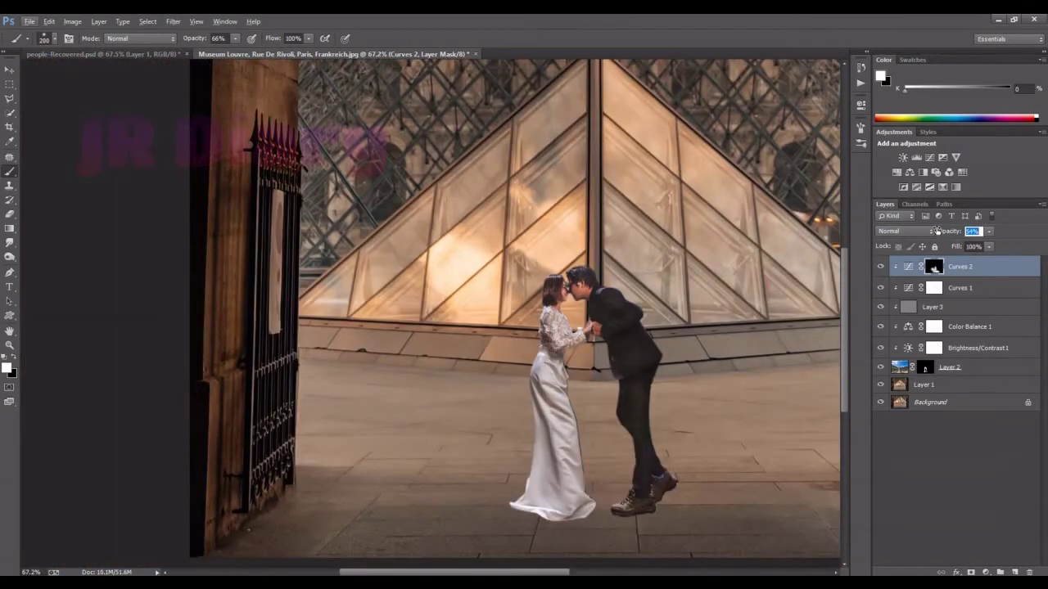
drag(937, 231, 934, 231)
alt+scroll(937, 230, down, 2)
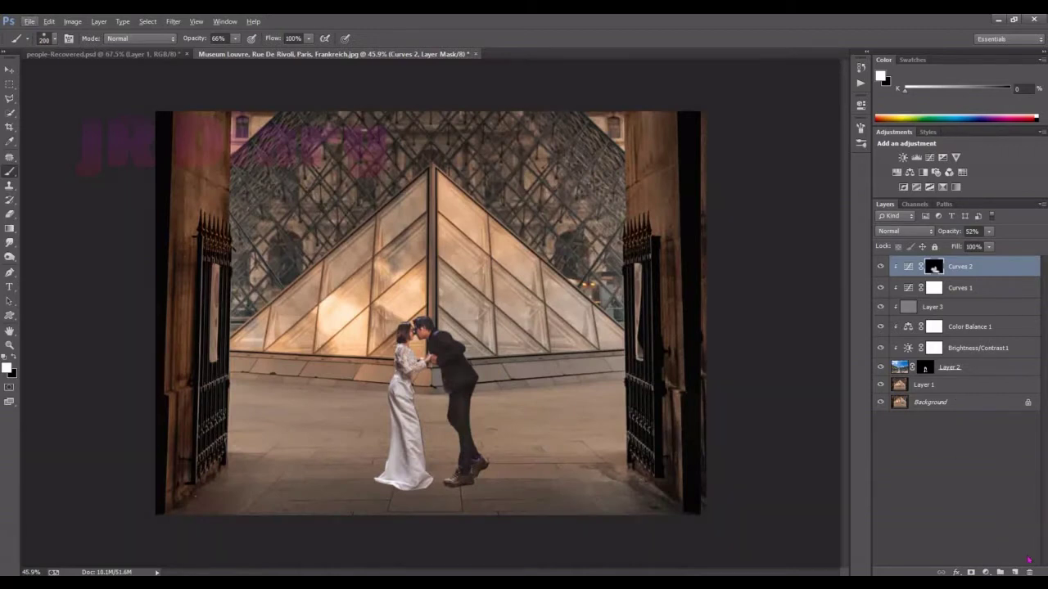
Sample a warm peach colour and add a clipped Soft Light layer.
click(1014, 572)
alt+click(353, 305)
click(905, 231)
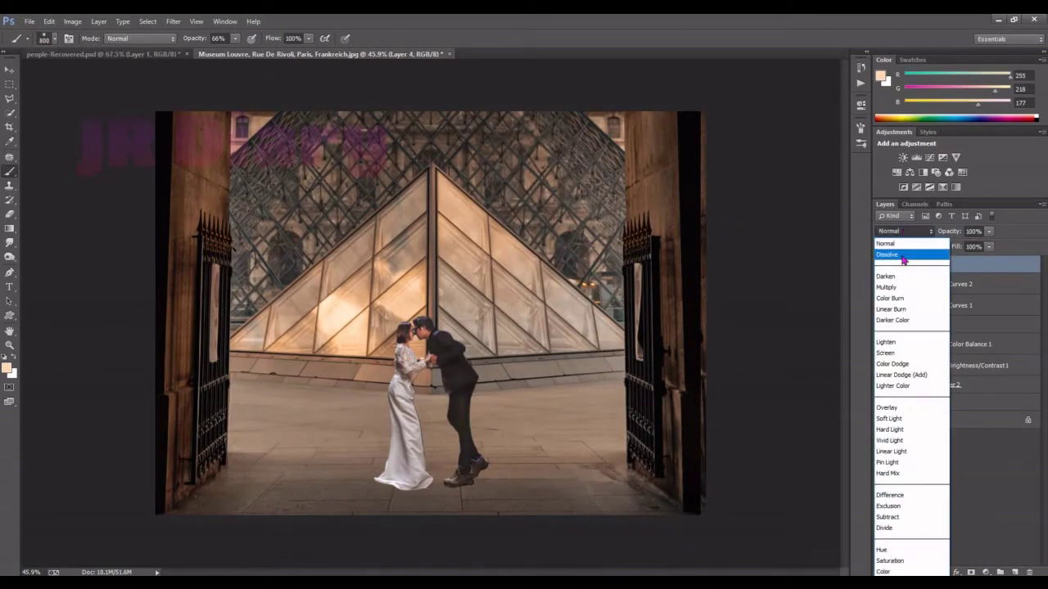
click(896, 420)
key(ctrl+alt+g)
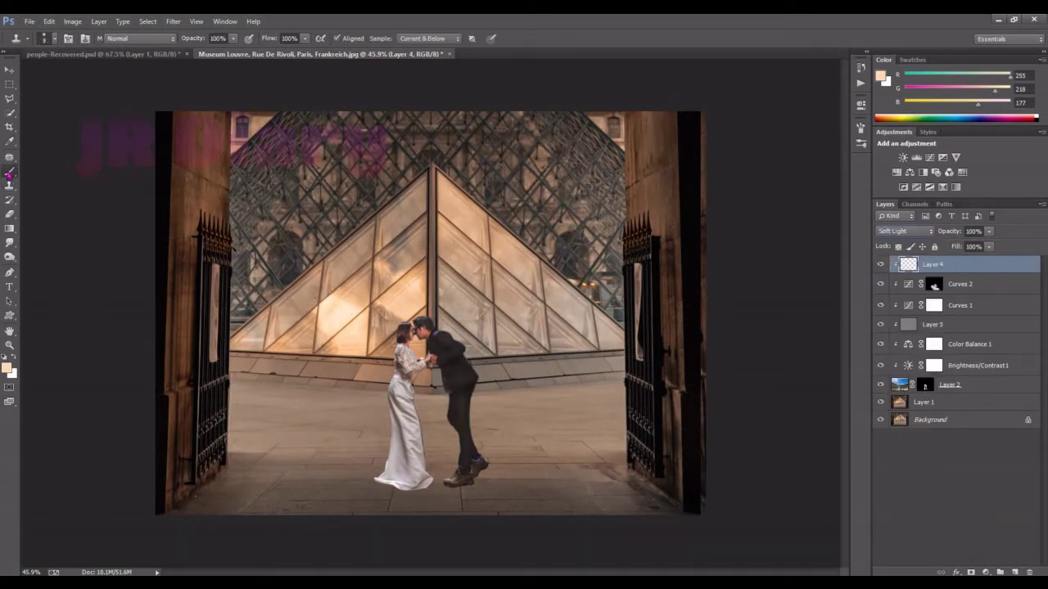
Paint warm peach light onto the couple's heads and the man's shoulders.
scroll(383, 327, up, 2)
click(421, 324)
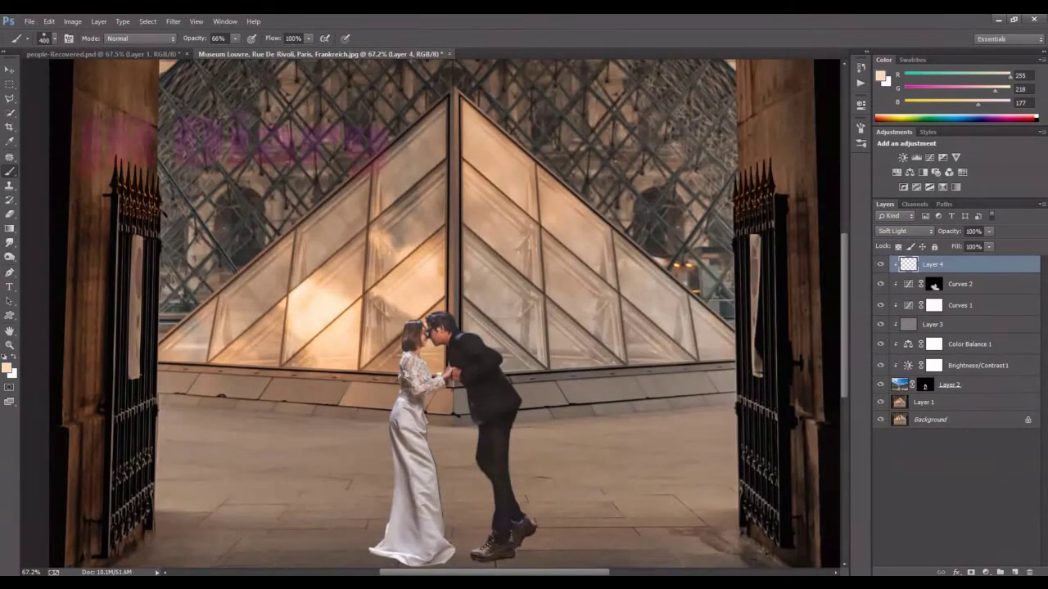
drag(458, 334, 478, 345)
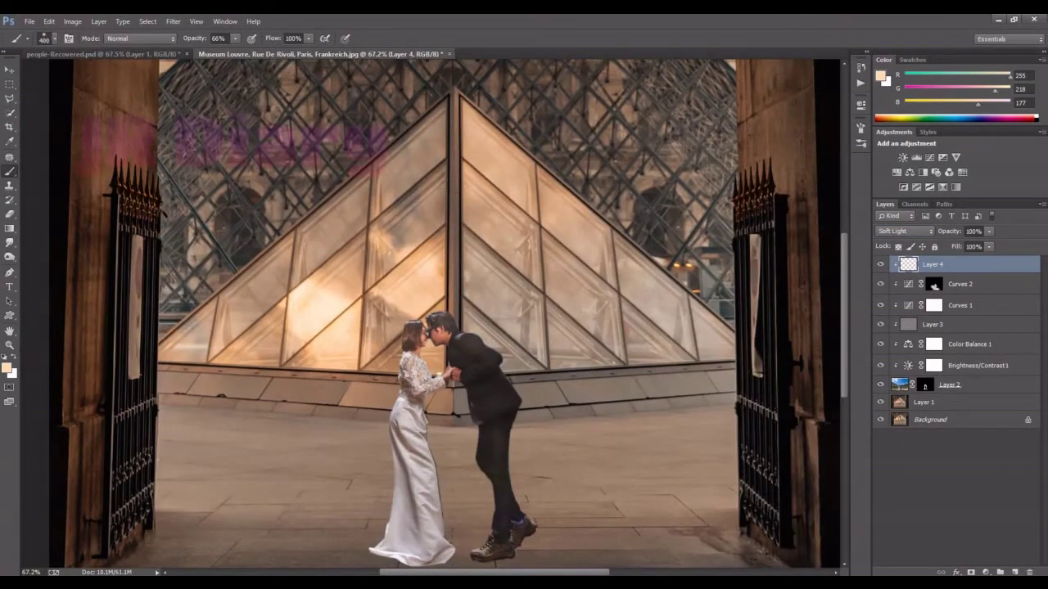
key(e)
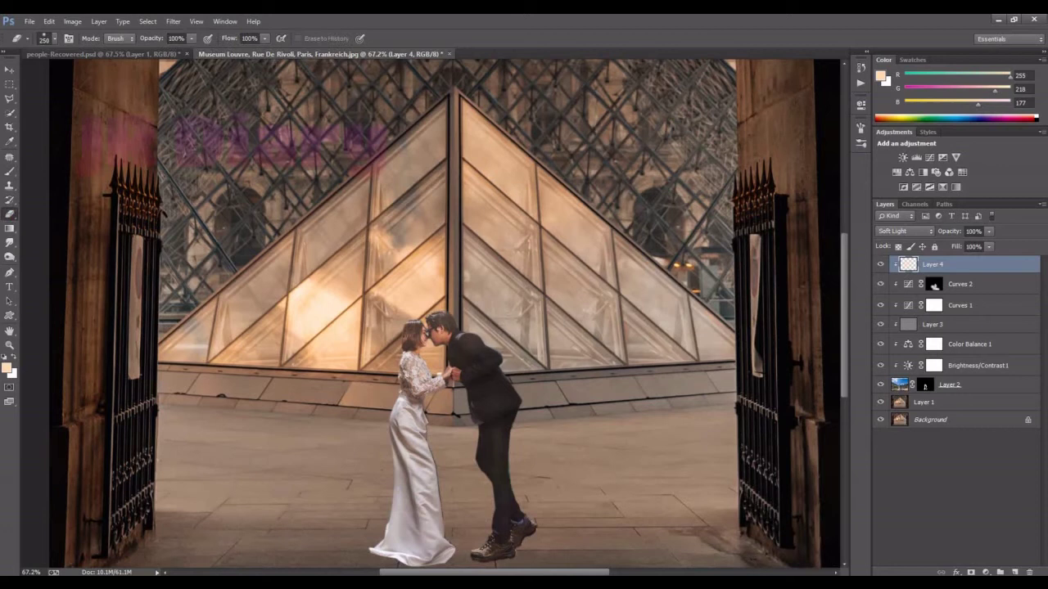
key(h)
key(ctrl+0)
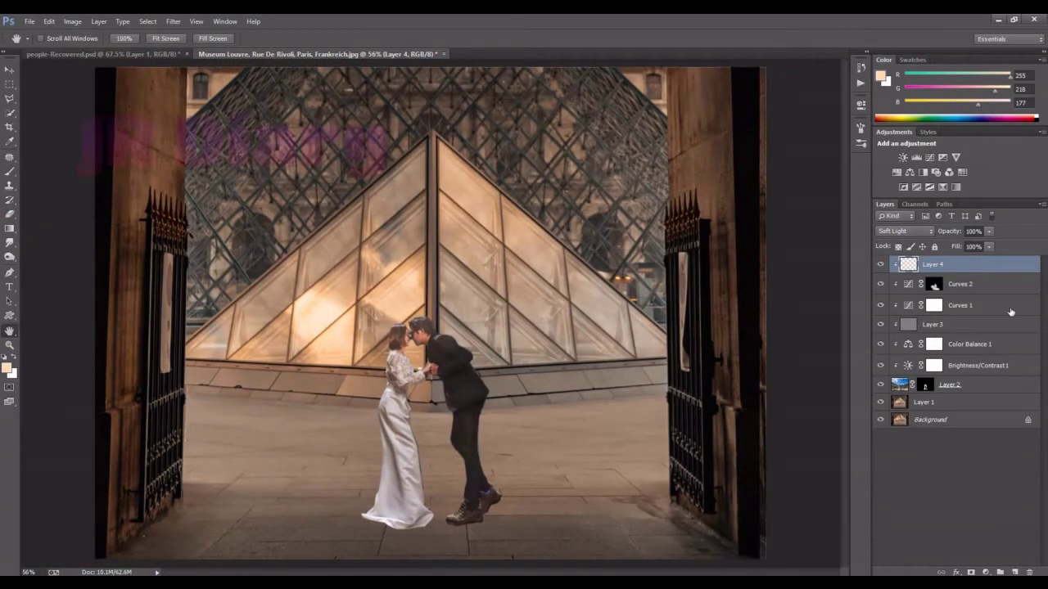
click(974, 403)
On a new Layer 5, paint a dark gate-coloured shadow under the shoes at 83% opacity, softly erased.
click(1015, 572)
click(10, 173)
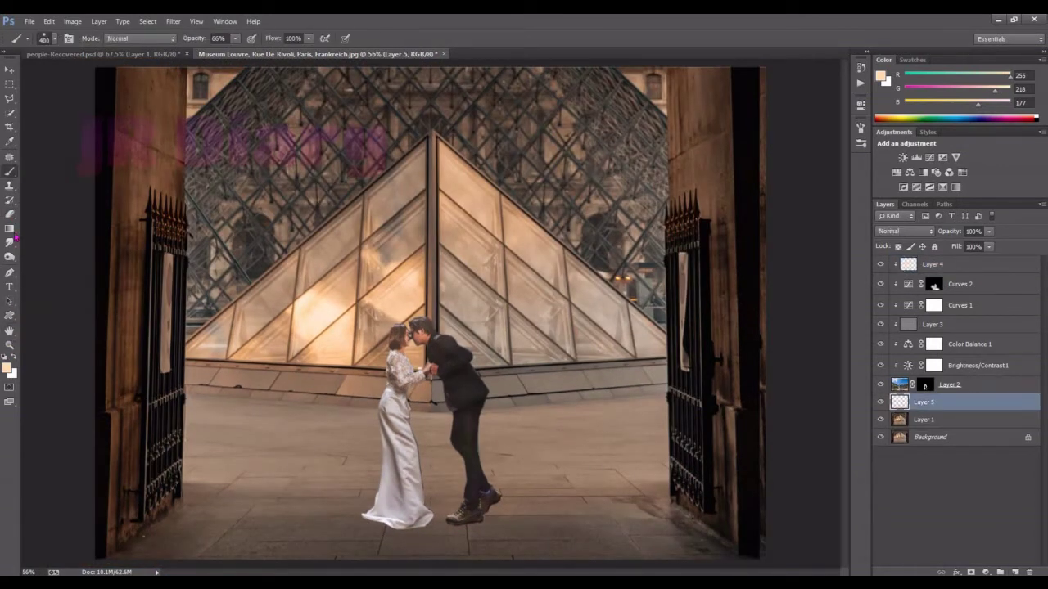
alt+click(168, 506)
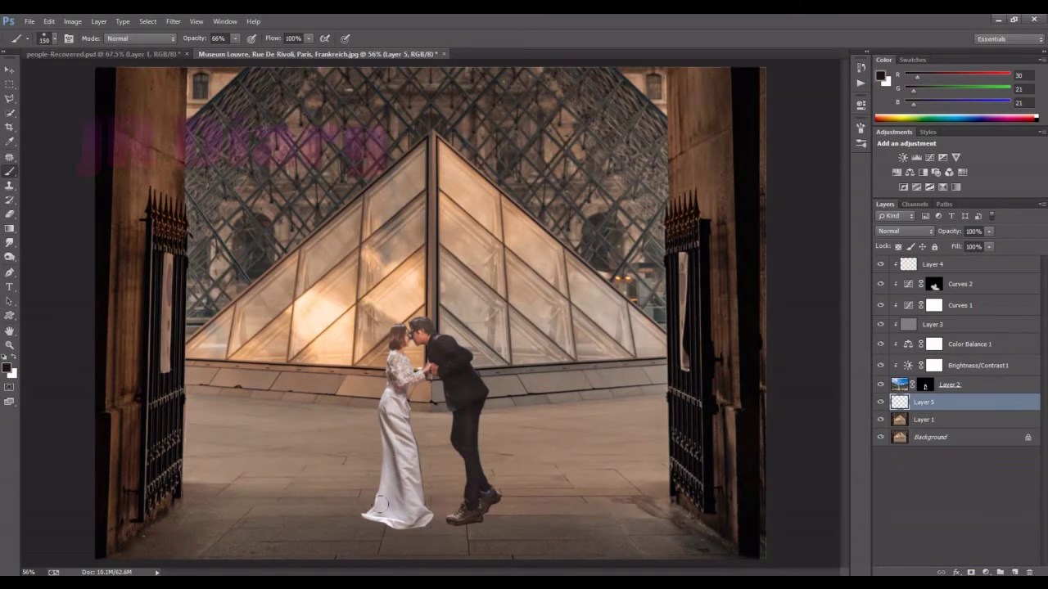
key(bracketleft)
key(bracketleft)
key(bracketleft)
scroll(471, 532, up, 2)
drag(471, 538, 510, 534)
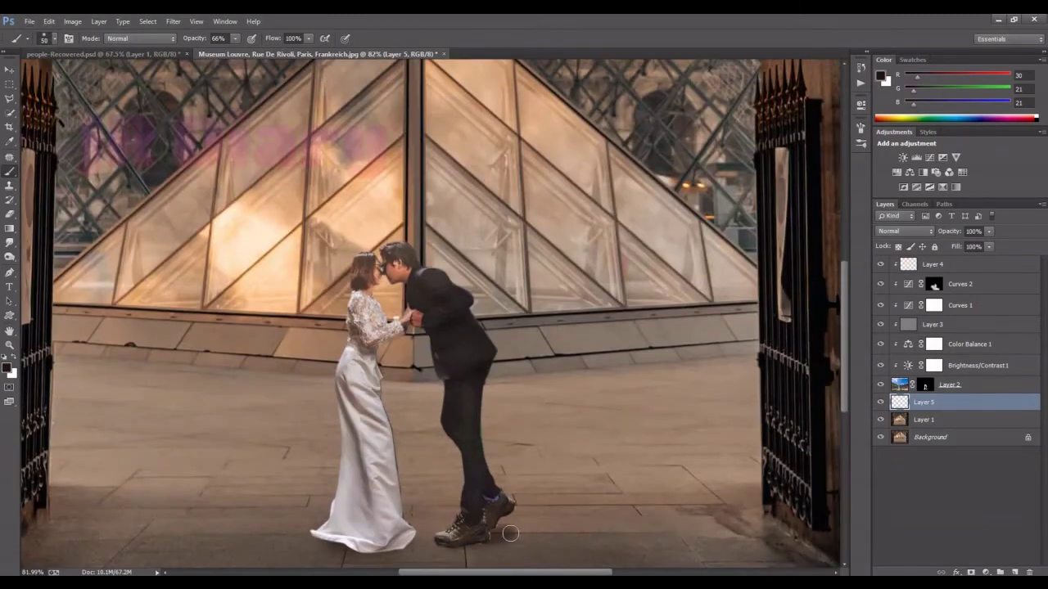
drag(946, 232, 935, 233)
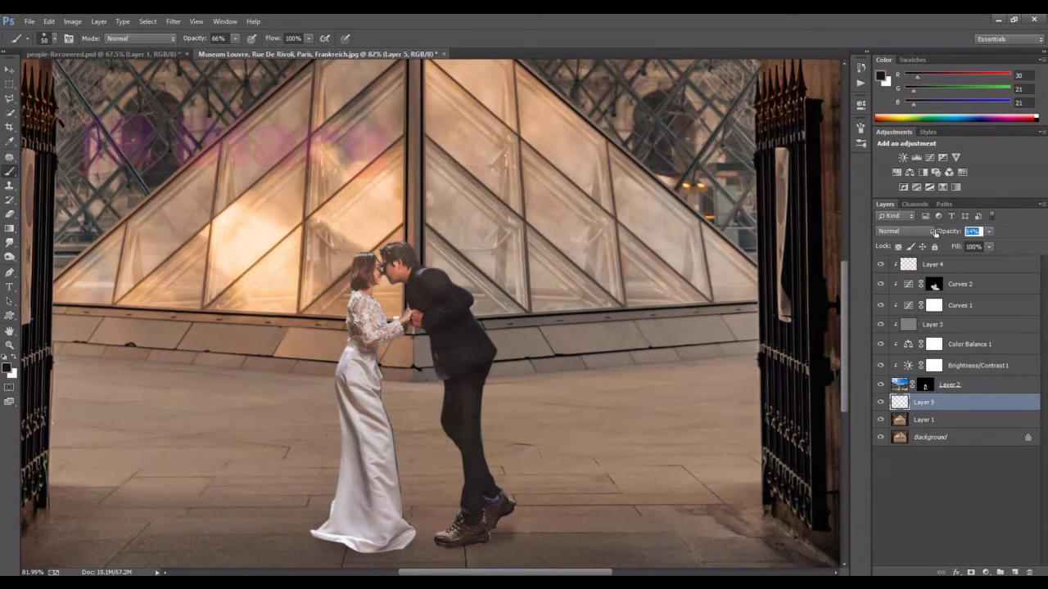
scroll(434, 314, down, 3)
key(e)
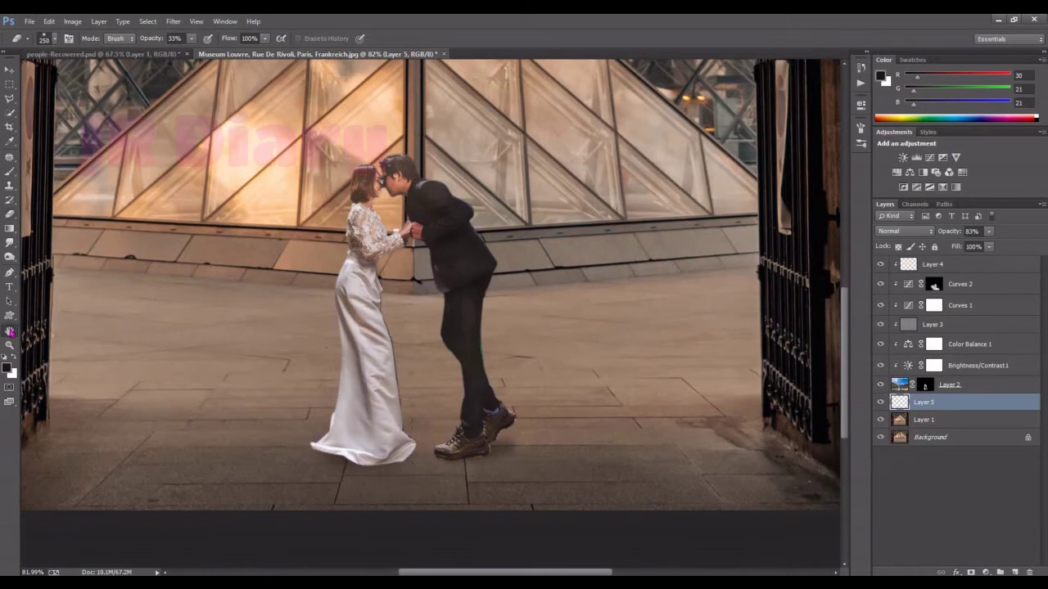
double_click(9, 330)
Add Layer 6 with a dark colour and brush for additional shadow.
click(1015, 571)
click(7, 367)
key(Return)
scroll(434, 450, up, 3)
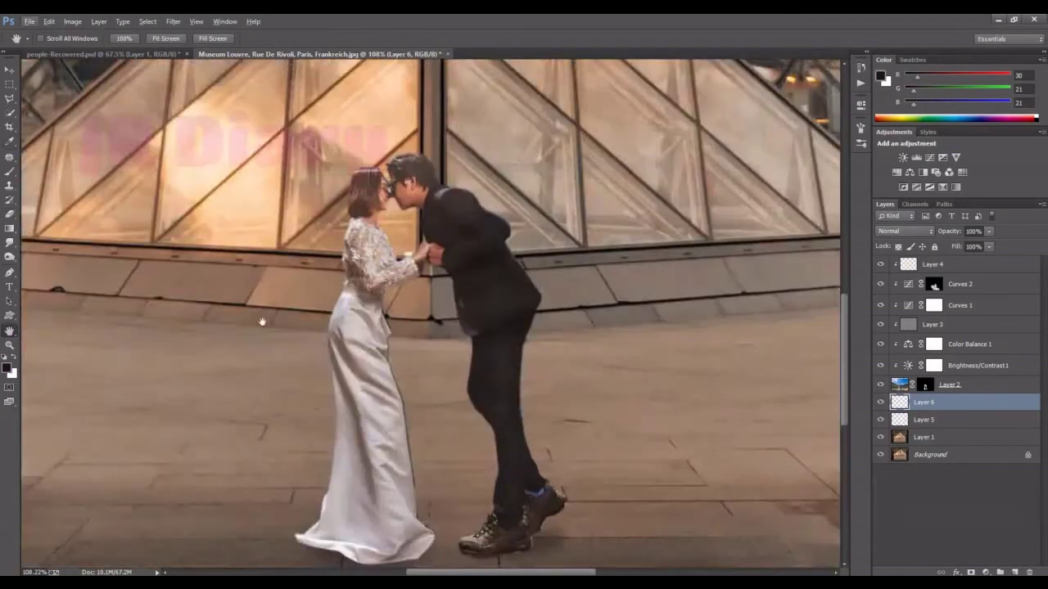
scroll(434, 450, down, 1)
key(b)
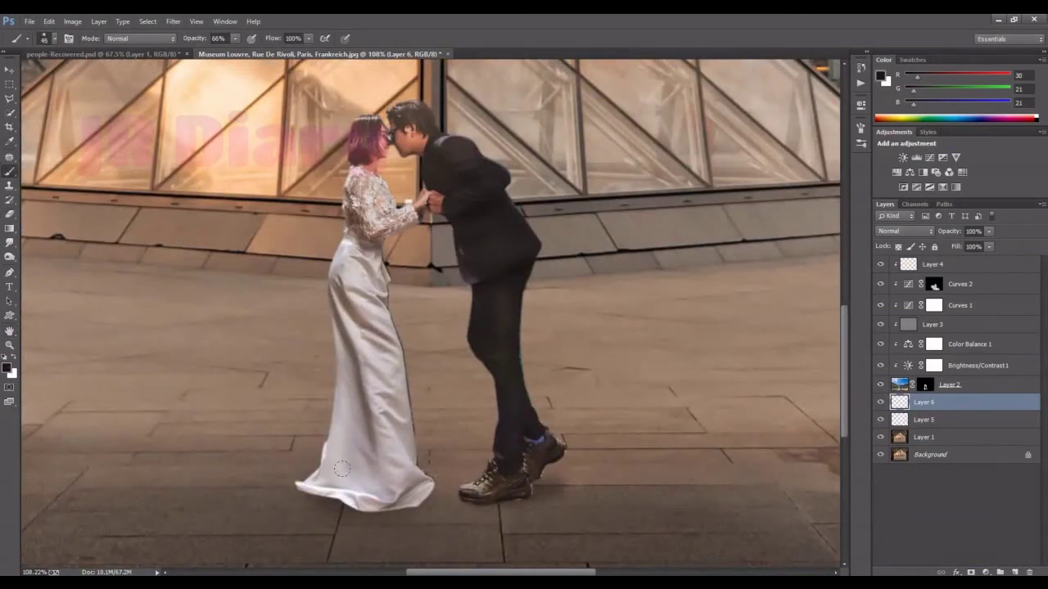
scroll(420, 494, up, 2)
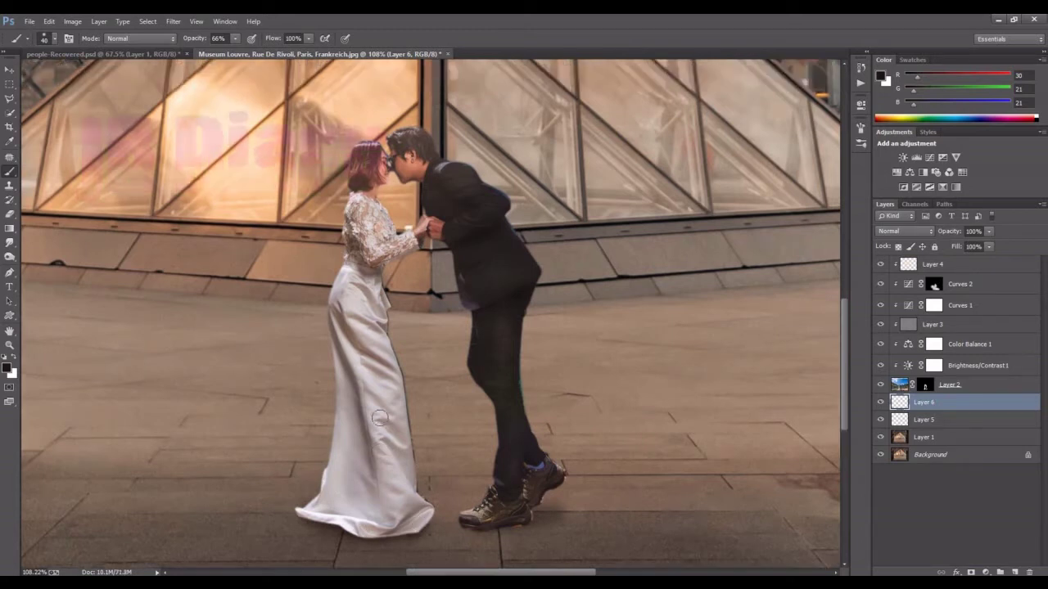
Refine the edge of the couple layer's mask.
double_click(9, 330)
double_click(925, 384)
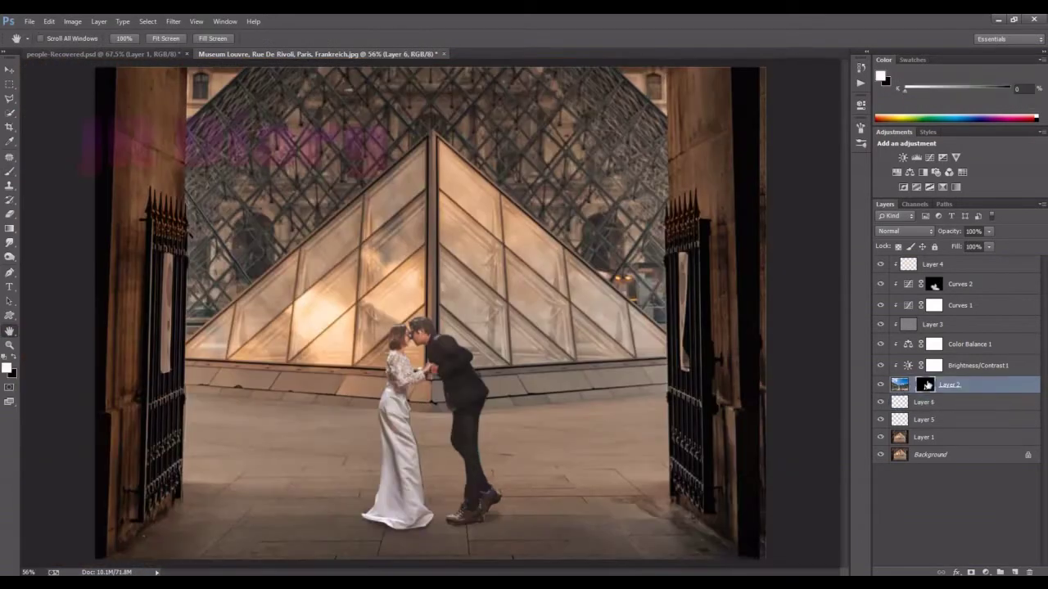
click(803, 226)
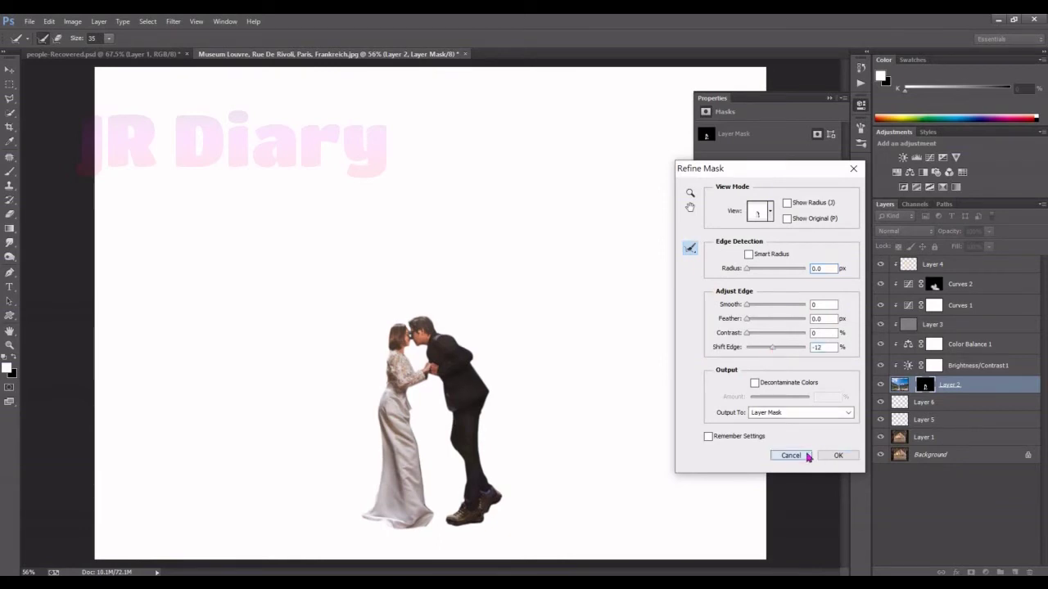
click(831, 455)
Paint black on Layer 2's mask to hide stray edges around the couple.
scroll(270, 368, up, 3)
scroll(270, 367, up, 2)
key(b)
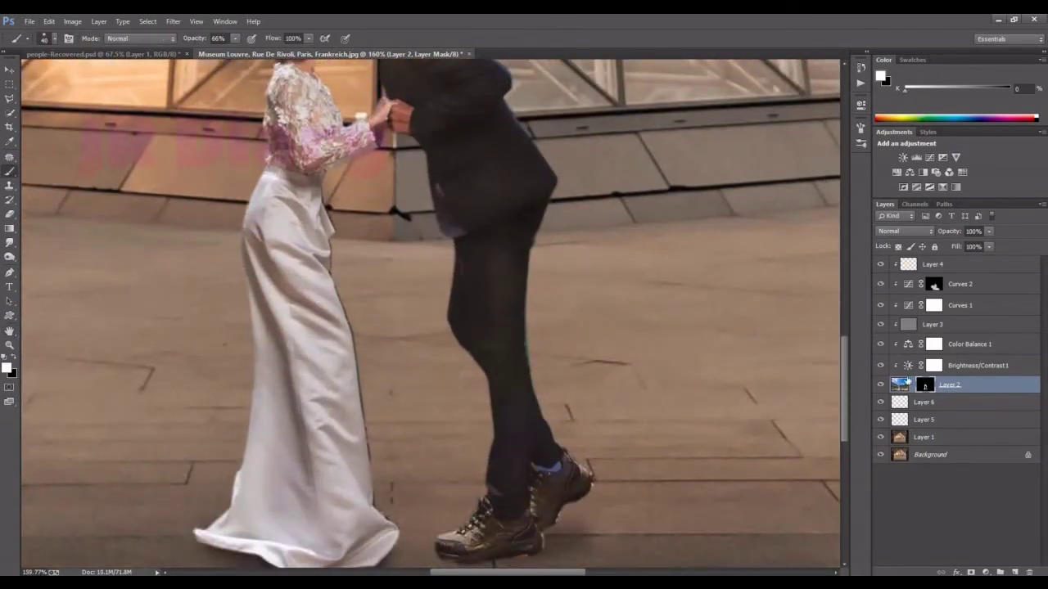
click(50, 38)
key(Escape)
key(x)
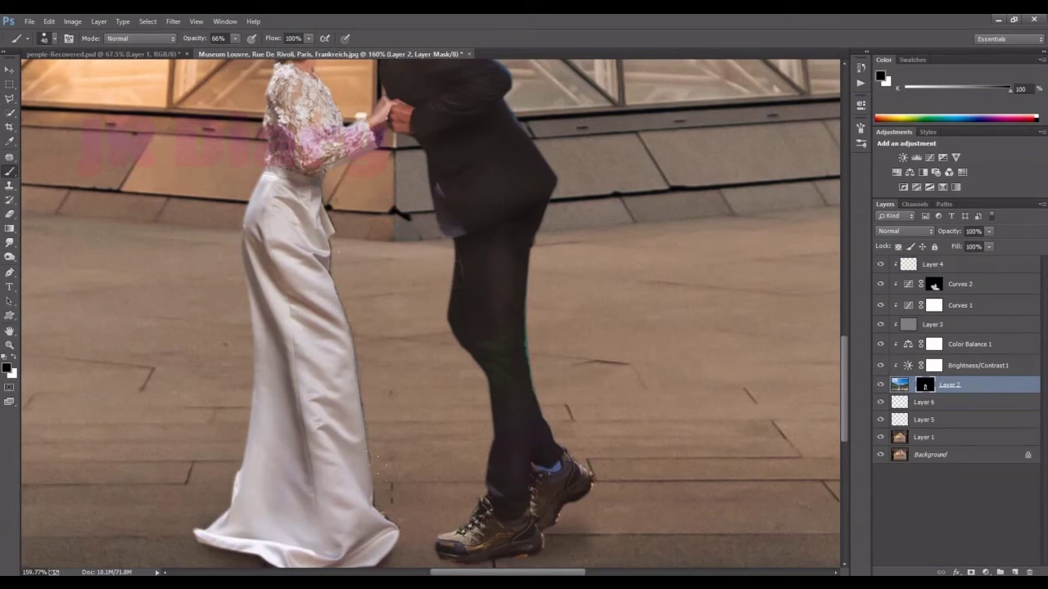
scroll(587, 350, up, 2)
Alternate white and black on the mask to restore and hide edges, then view the whole image.
key(x)
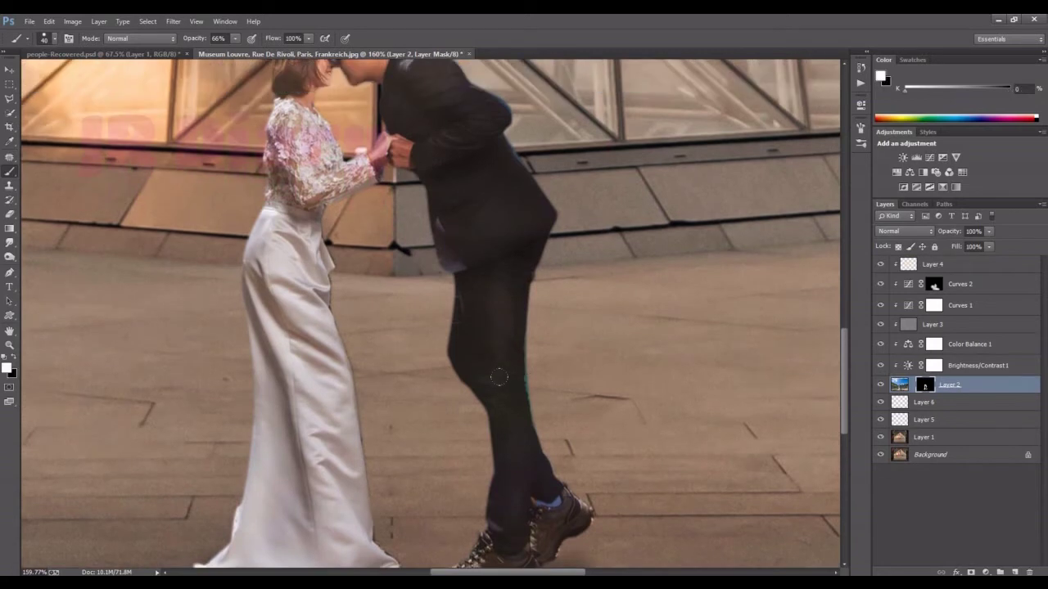
key(x)
scroll(526, 373, up, 5)
scroll(516, 246, up, 2)
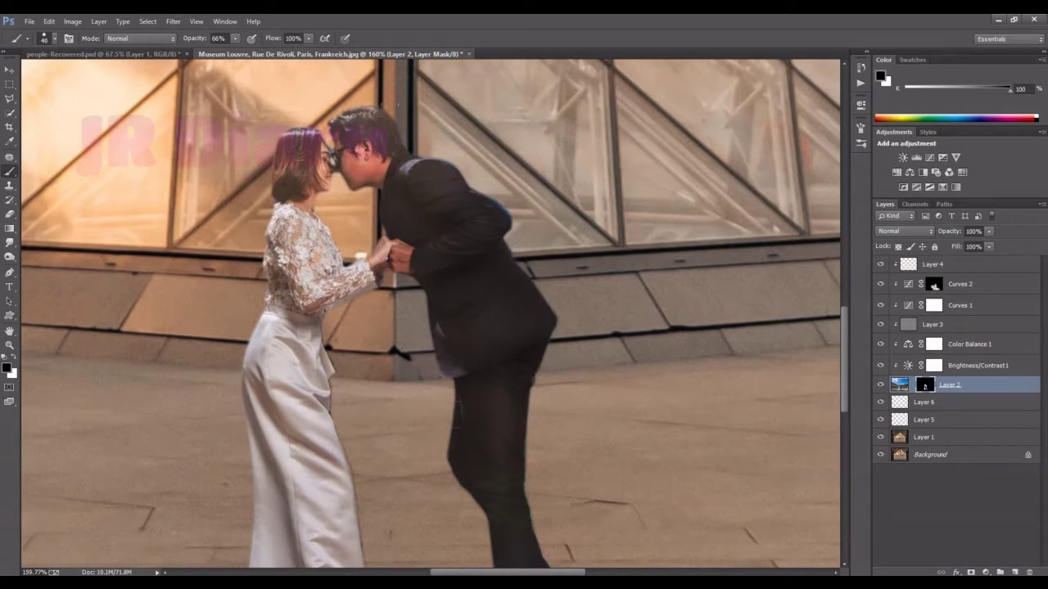
scroll(382, 275, down, 7)
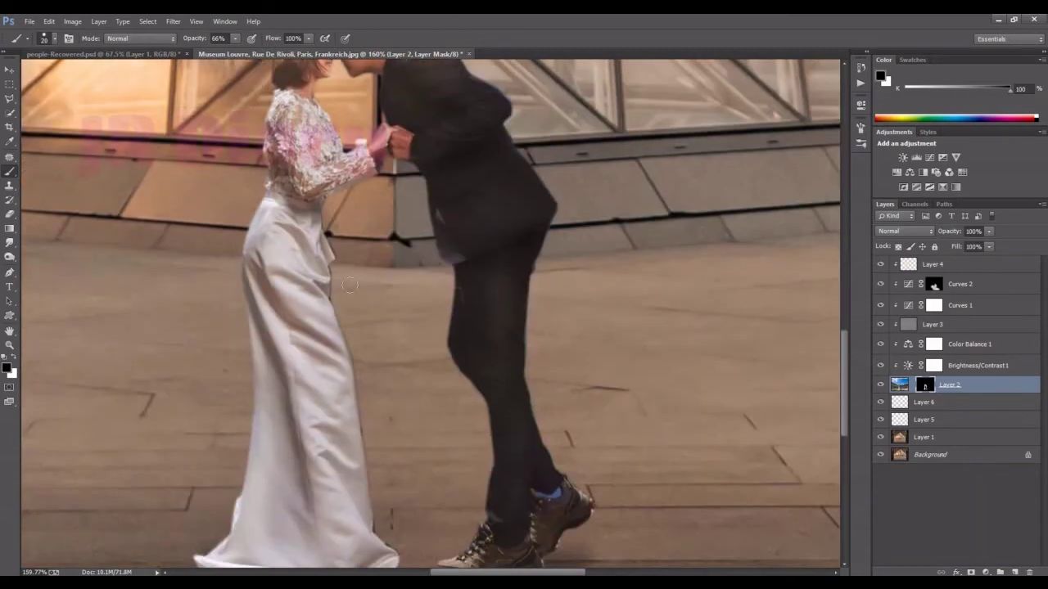
scroll(330, 228, down, 3)
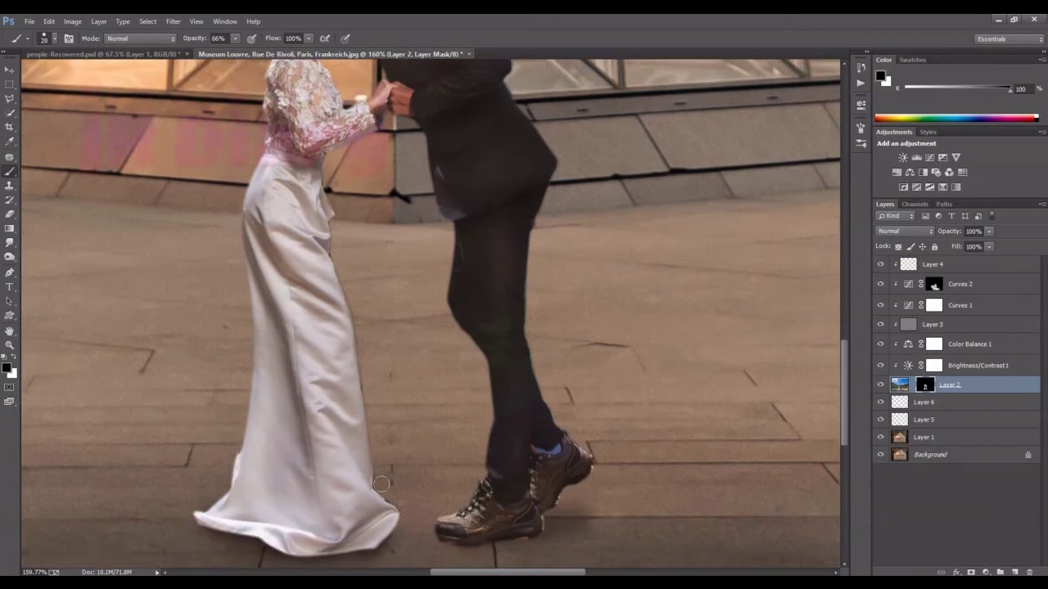
scroll(573, 421, up, 12)
key(h)
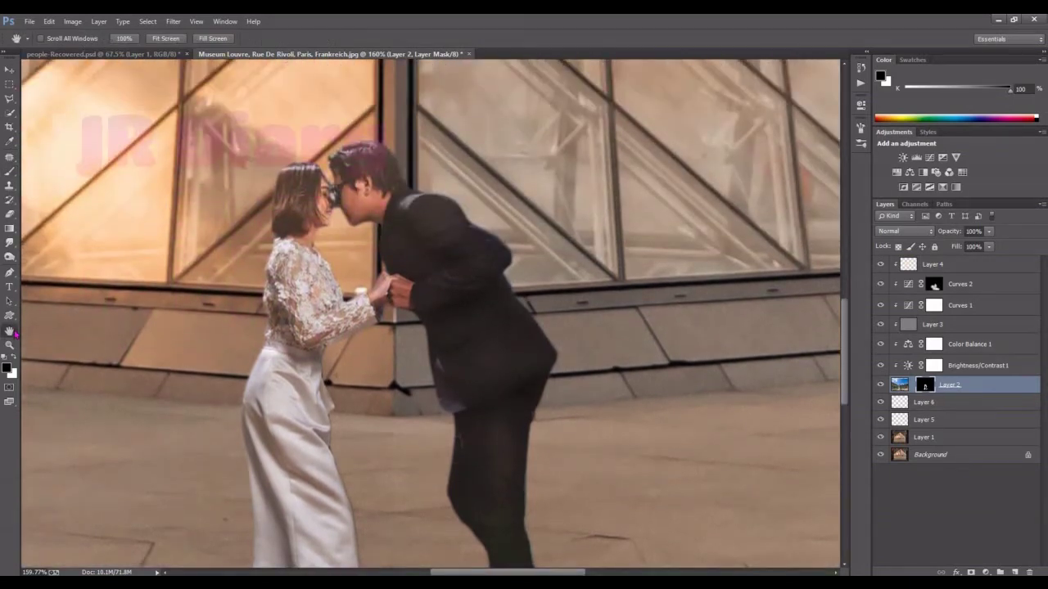
key(ctrl+0)
drag(321, 388, 627, 260)
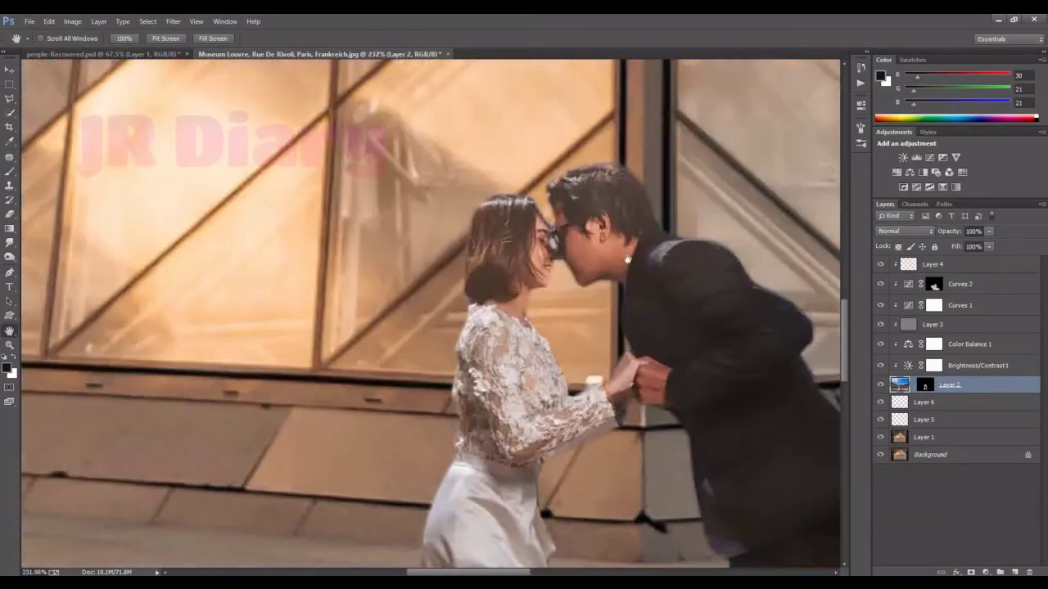
drag(621, 327, 473, 327)
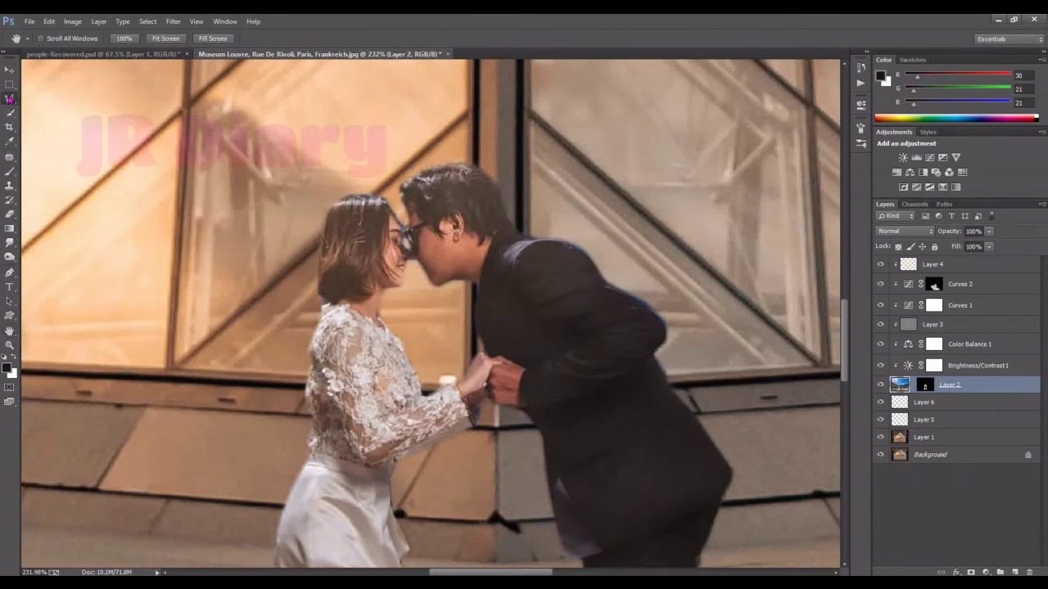
click(9, 98)
drag(403, 220, 398, 256)
click(985, 573)
click(966, 429)
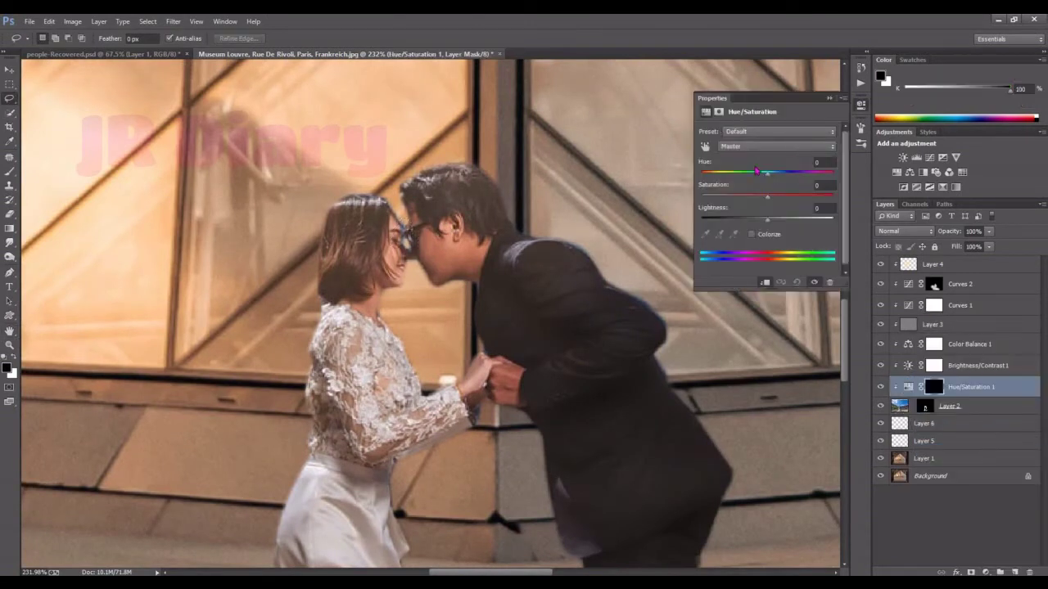
click(776, 146)
click(768, 199)
drag(768, 199, 741, 200)
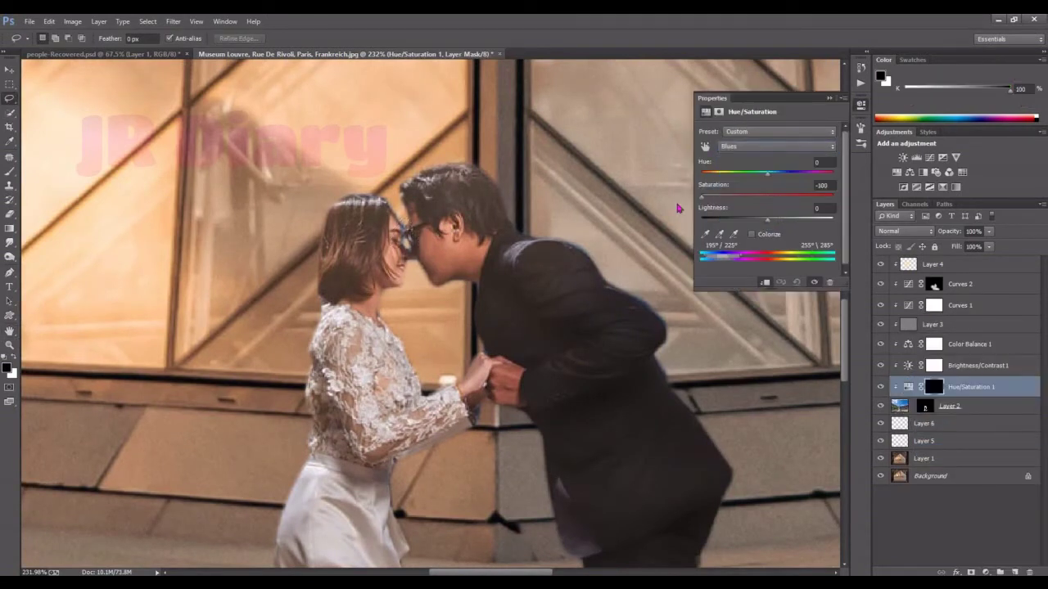
click(776, 146)
click(769, 203)
click(861, 104)
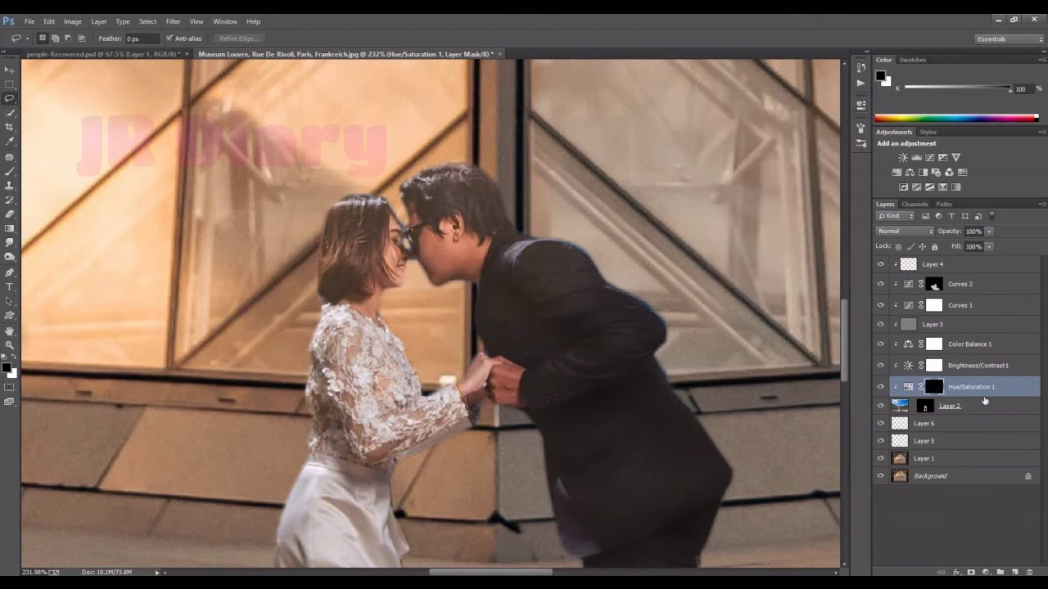
drag(970, 387, 1029, 573)
key(z)
drag(671, 371, 524, 372)
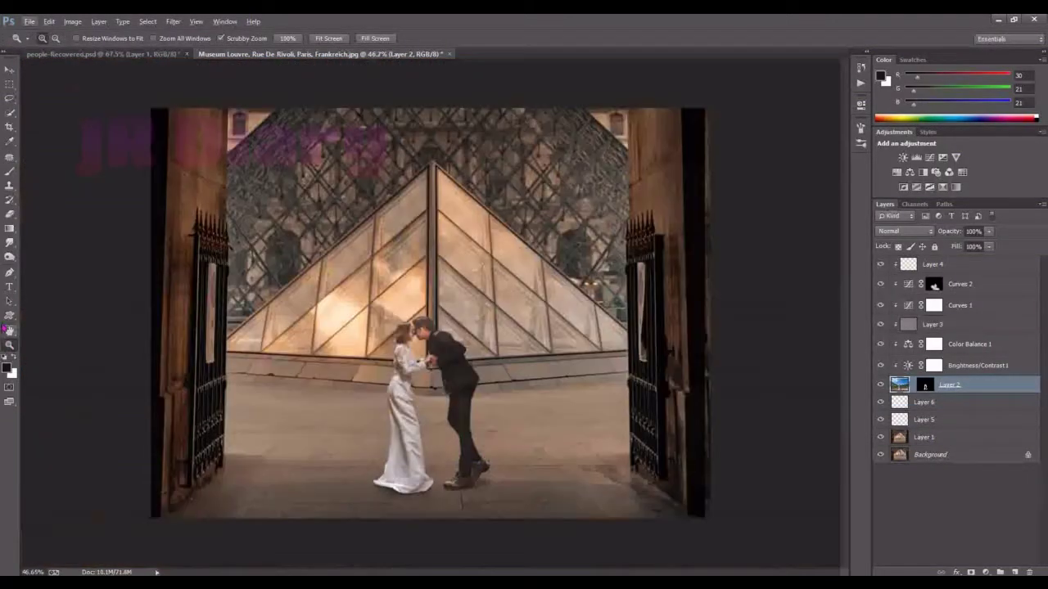
key(ctrl+0)
key(h)
Add a Brightness/Contrast adjustment with contrast 25 above Layer 4.
click(966, 284)
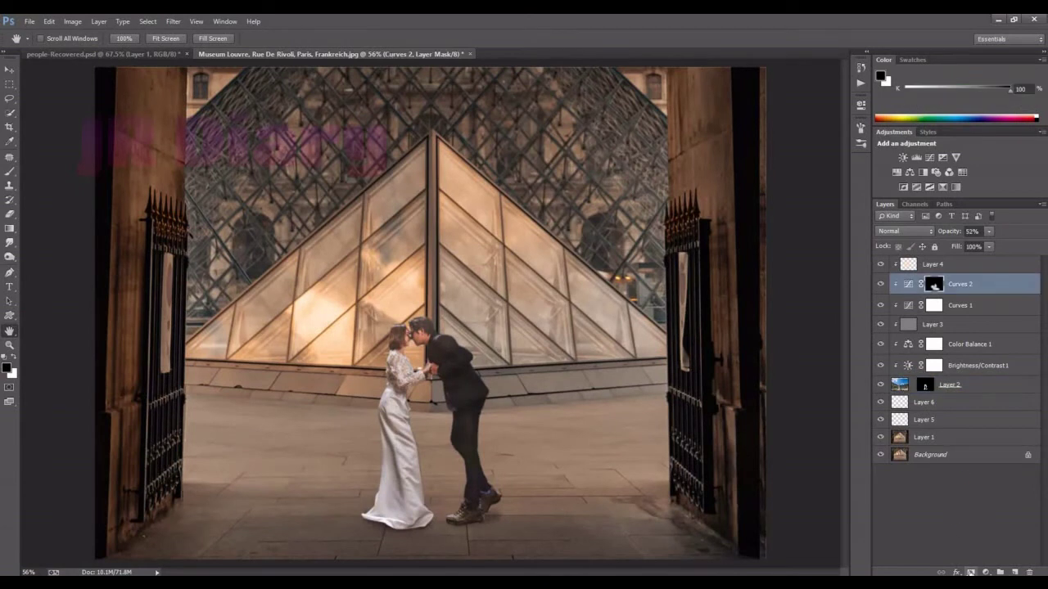
click(966, 265)
click(985, 572)
click(969, 359)
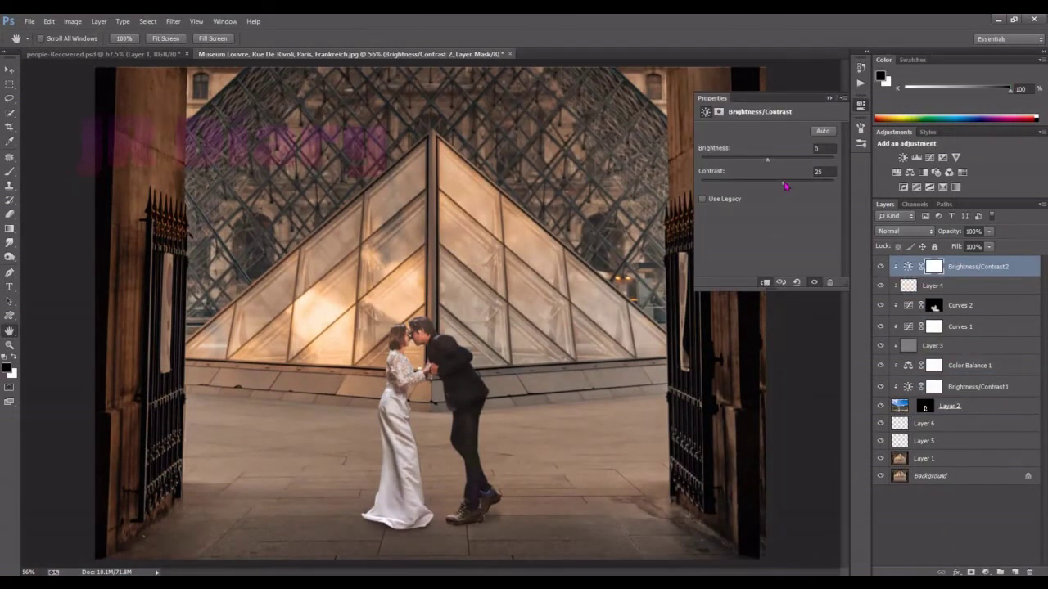
click(829, 97)
Paint the Brightness/Contrast 2 mask with the brush at 94% opacity.
scroll(446, 281, up, 3)
key(b)
drag(197, 39, 221, 39)
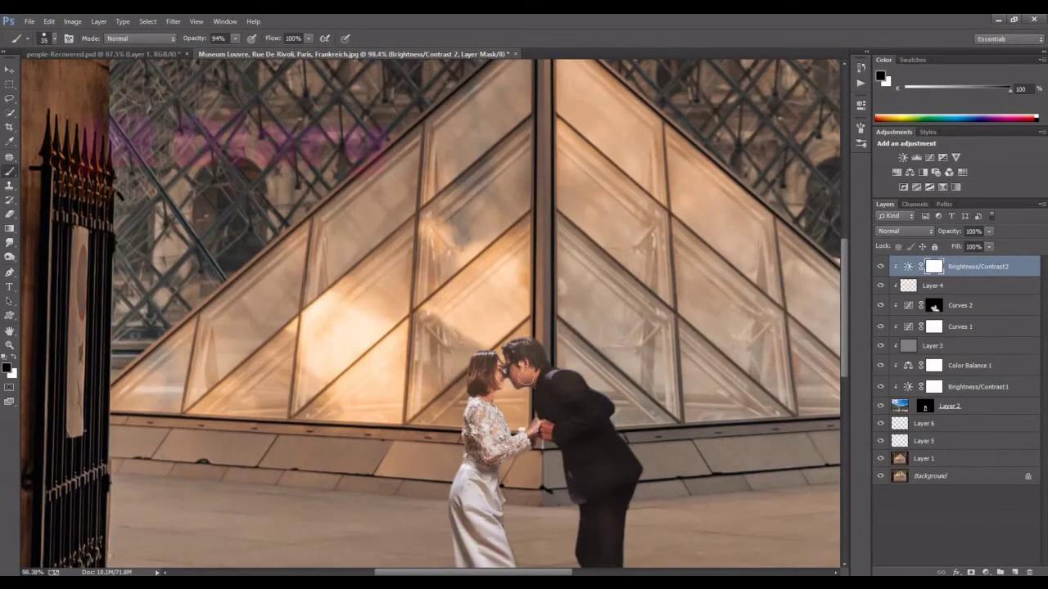
scroll(435, 314, down, 3)
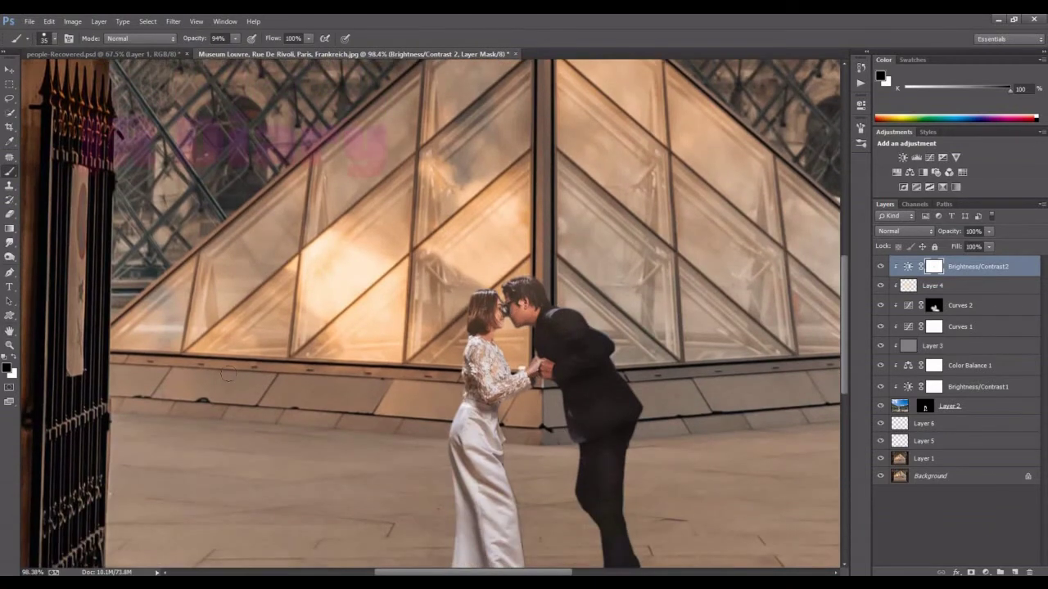
double_click(9, 331)
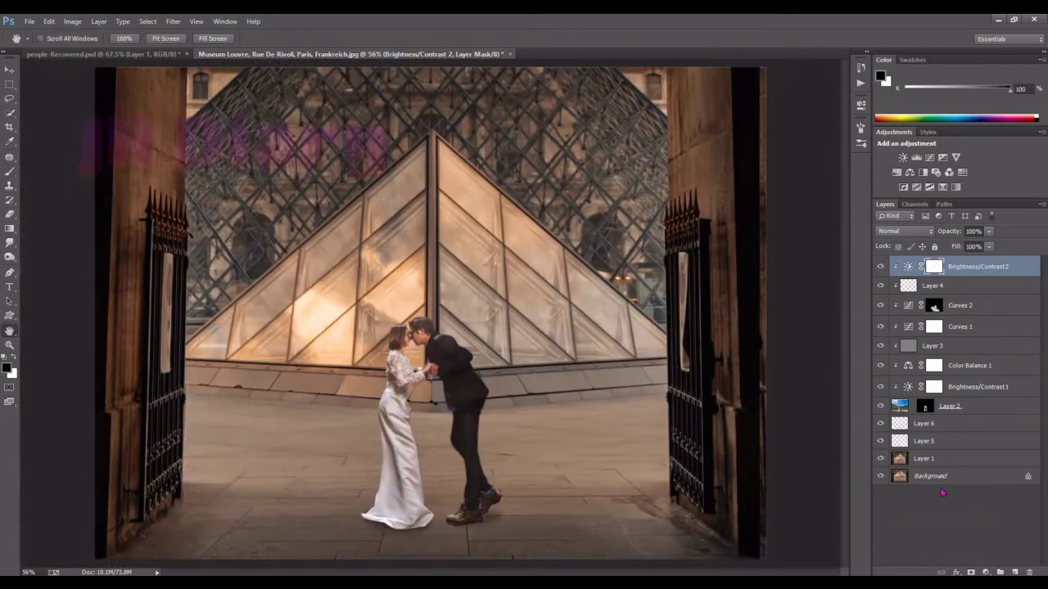
key(ctrl+minus)
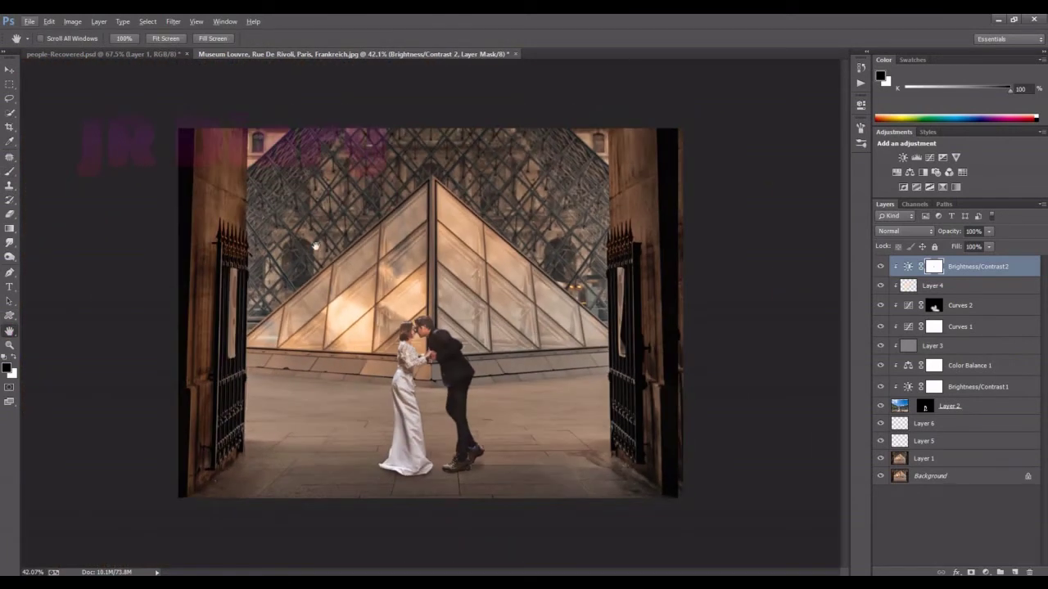
scroll(475, 262, up, 2)
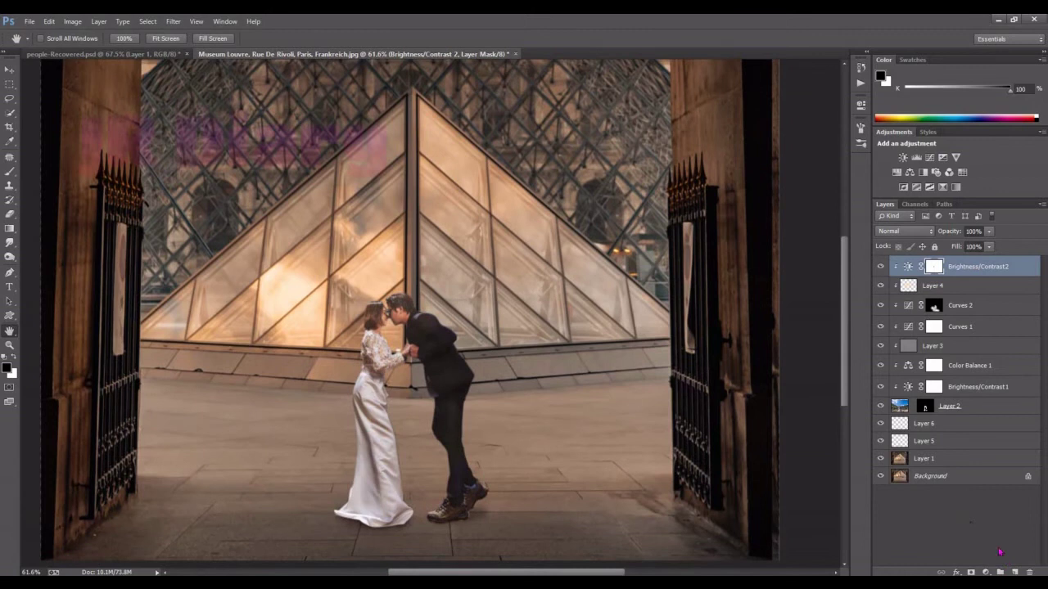
Add a Curves 3 adjustment layer with the curve raised to brighten the image.
click(986, 573)
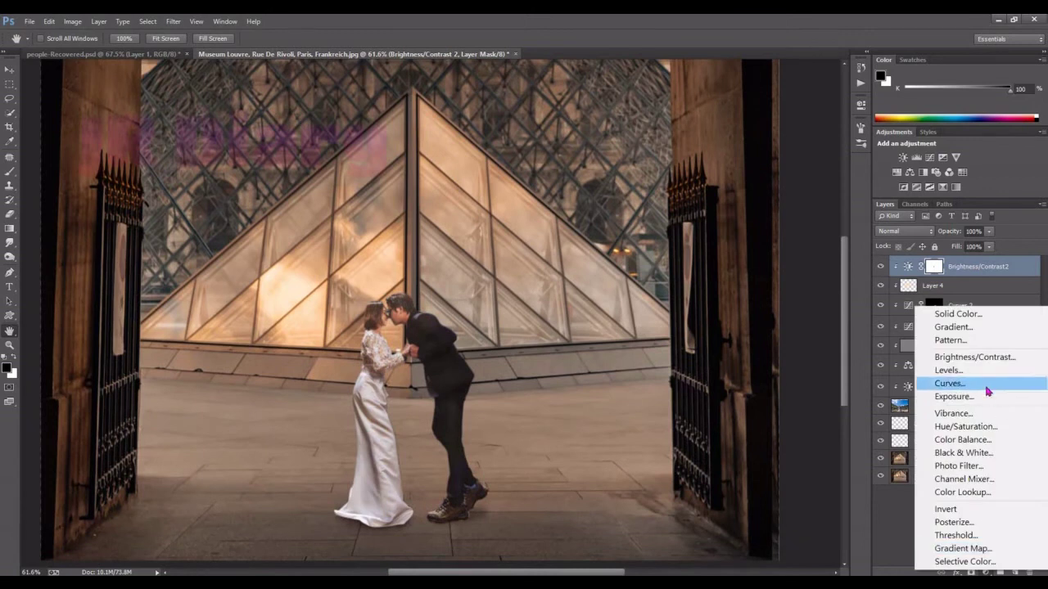
click(975, 383)
drag(806, 185, 765, 236)
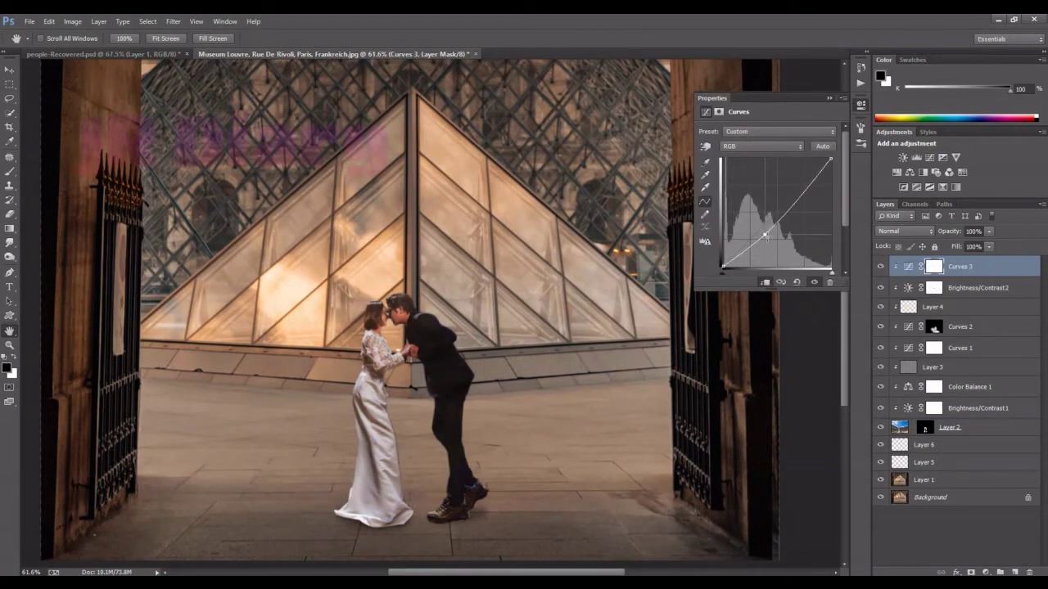
click(829, 97)
Invert the Curves 3 mask to black and set up a brush at 61% opacity.
key(ctrl+i)
key(b)
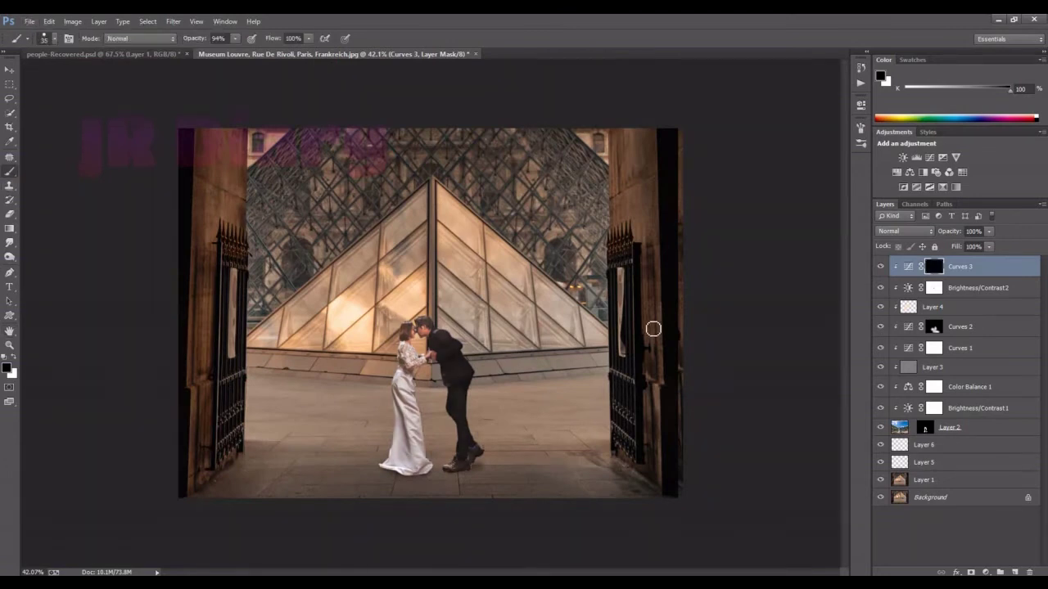
scroll(343, 323, up, 2)
key(6)
key(1)
key(bracketright)
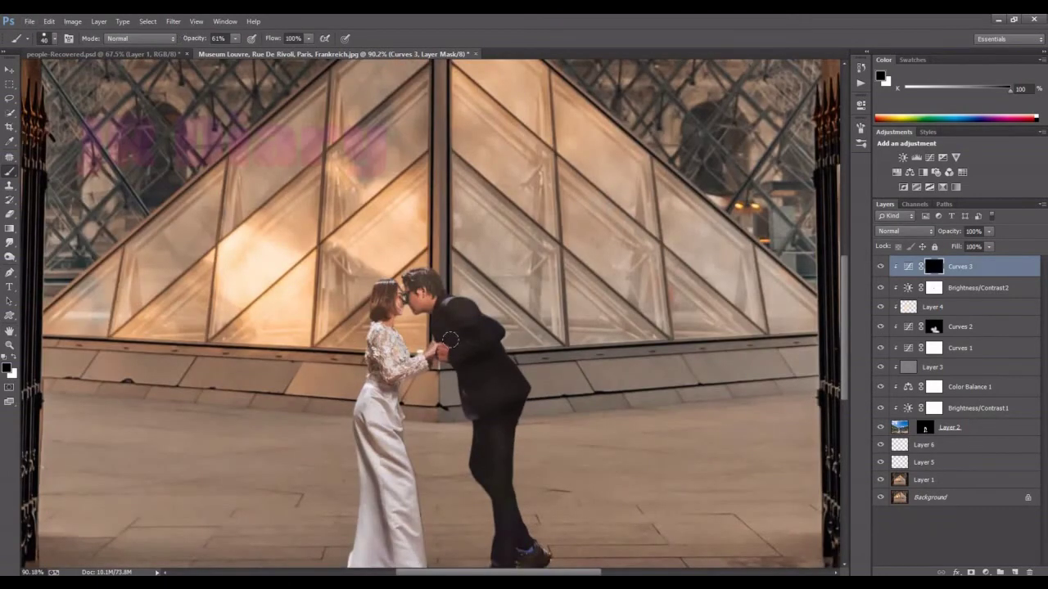
Paint white at 43% opacity over the couple to reveal the brightening.
key(x)
key(4)
key(3)
scroll(434, 381, down, 2)
scroll(492, 401, down, 1)
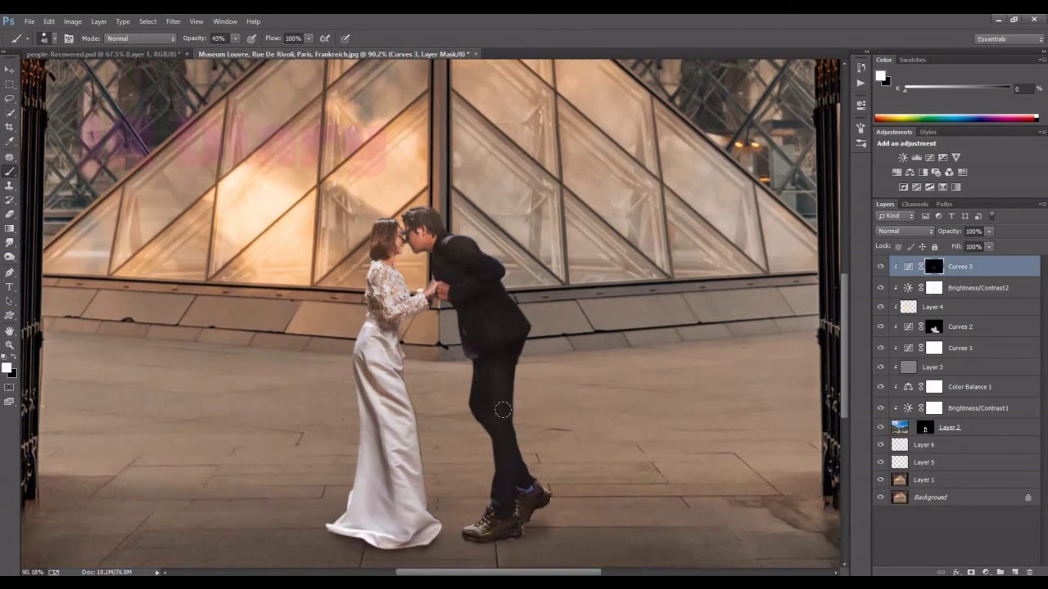
scroll(534, 493, down, 1)
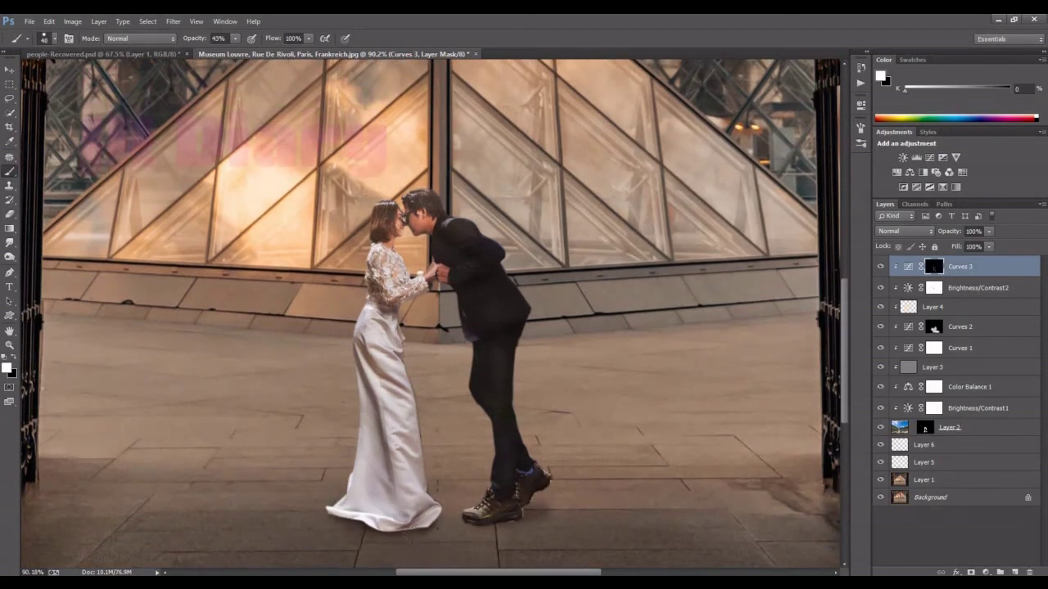
scroll(534, 495, up, 1)
key(ctrl+0)
Stamp the visible layers into Layer 7, then warm it and set Contrast -27 in Camera Raw.
key(ctrl+alt+shift+e)
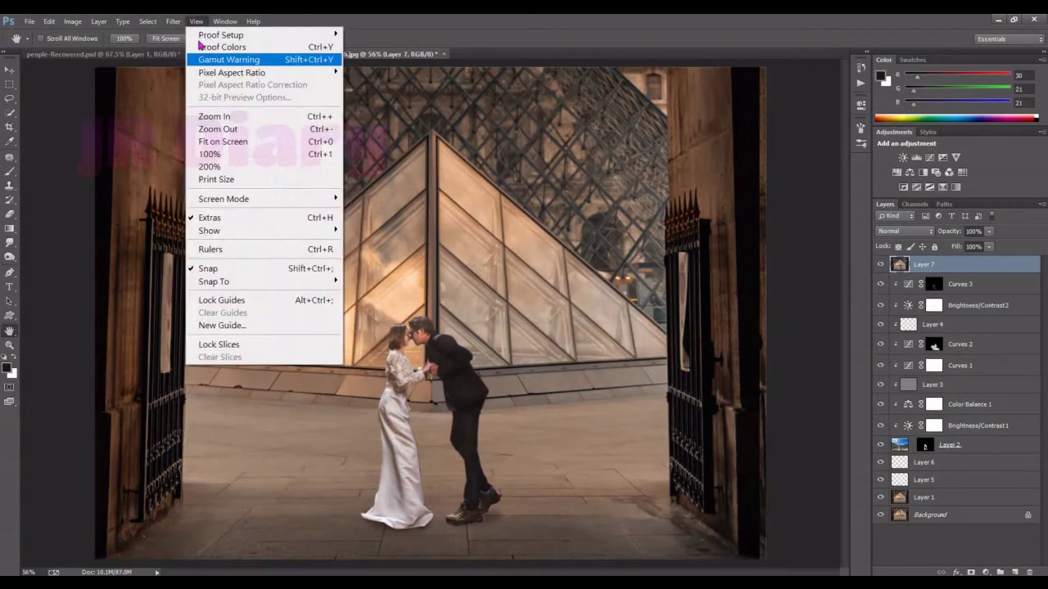
key(h)
key(ctrl+shift+a)
drag(759, 196, 761, 214)
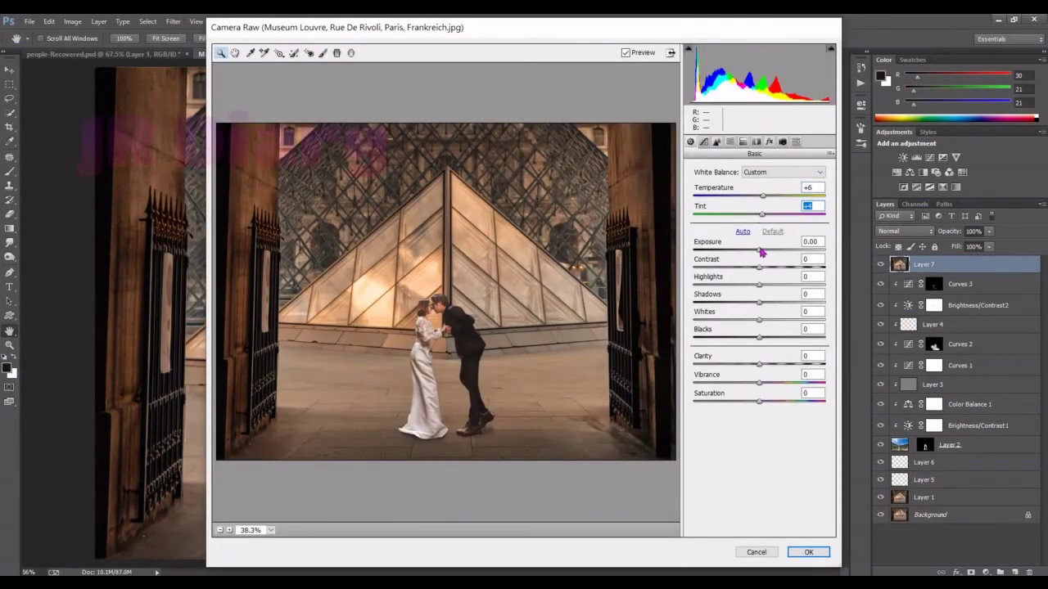
mouse_move(759, 267)
mouse_down()
mouse_move(742, 268)
mouse_move(776, 302)
mouse_move(755, 393)
mouse_up()
Split-tone with a saturated shadow hue of 189 and a highlight hue of 44.
click(704, 142)
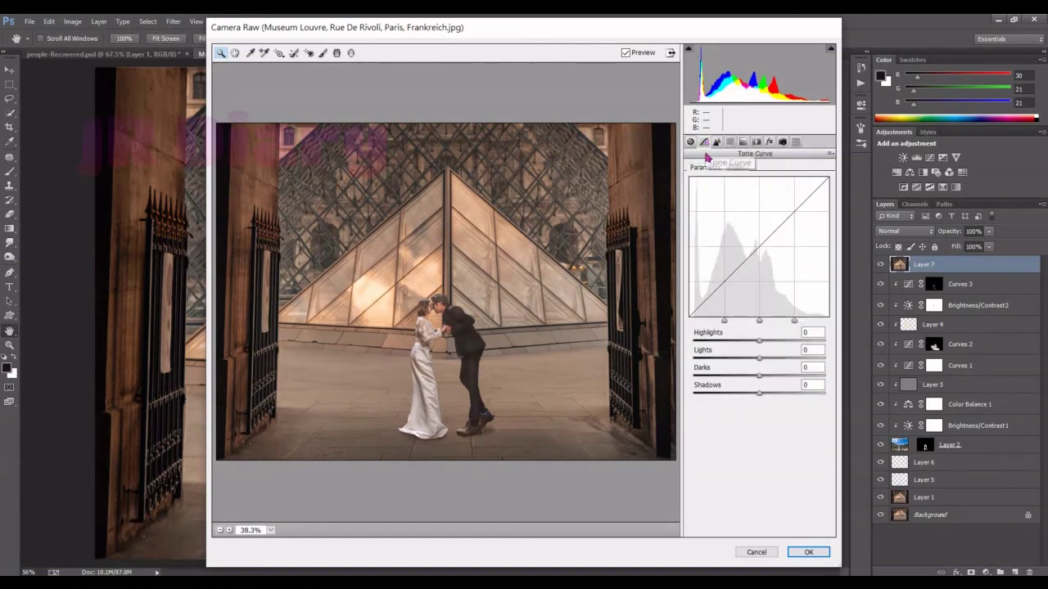
click(726, 187)
click(743, 143)
mouse_move(694, 272)
mouse_down()
mouse_move(774, 273)
mouse_move(762, 272)
mouse_up()
drag(695, 292, 703, 296)
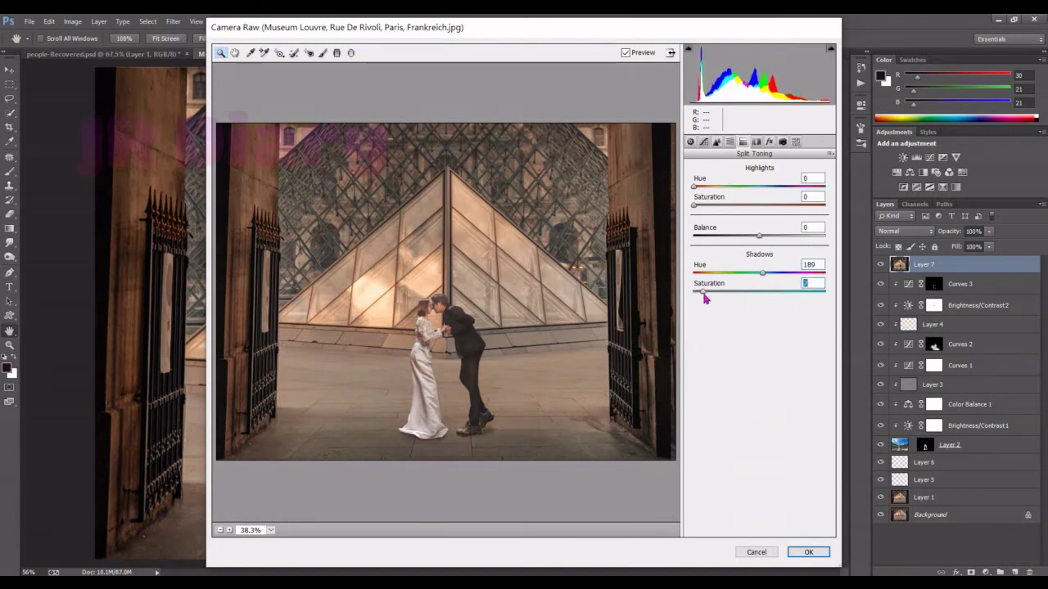
click(698, 206)
mouse_move(695, 187)
mouse_down()
mouse_move(708, 188)
mouse_move(705, 206)
mouse_up()
Add a -25 post-crop vignette and apply the Camera Raw grade.
click(756, 142)
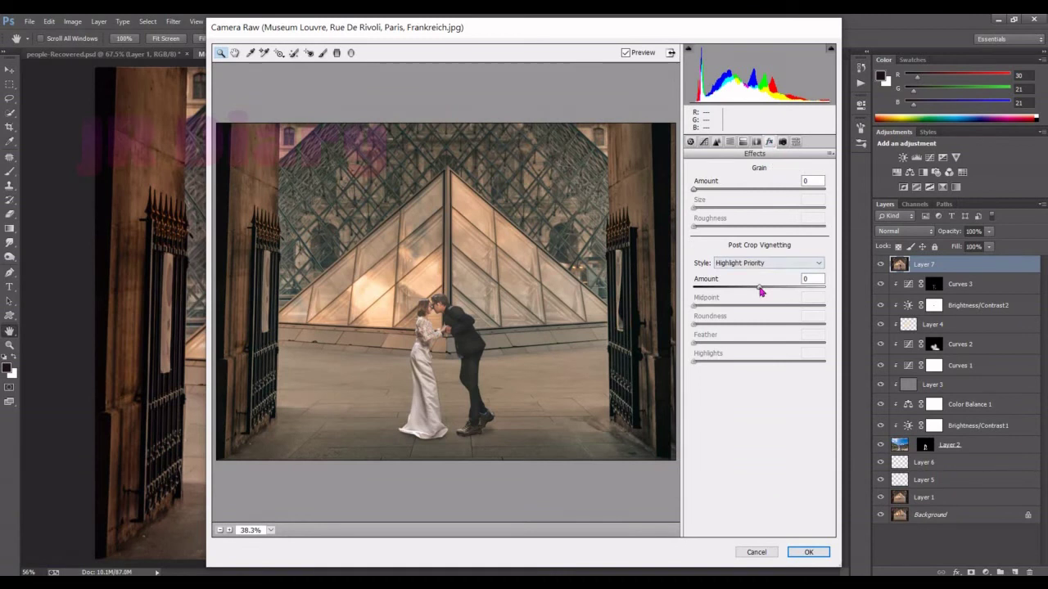
drag(759, 289, 744, 290)
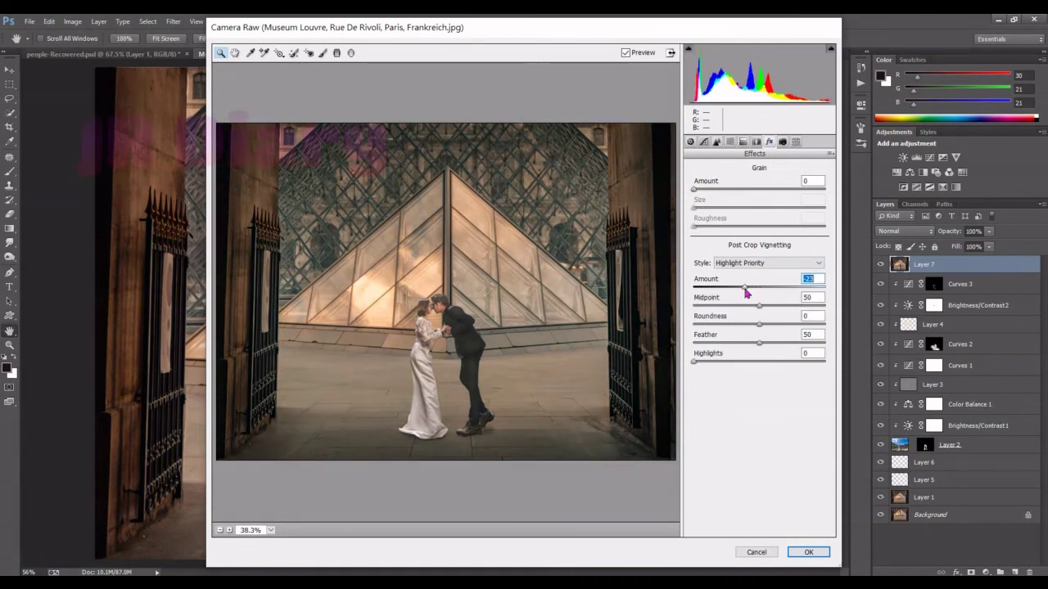
click(806, 552)
Browse the Blur filters without applying one.
click(173, 22)
mouse_move(182, 168)
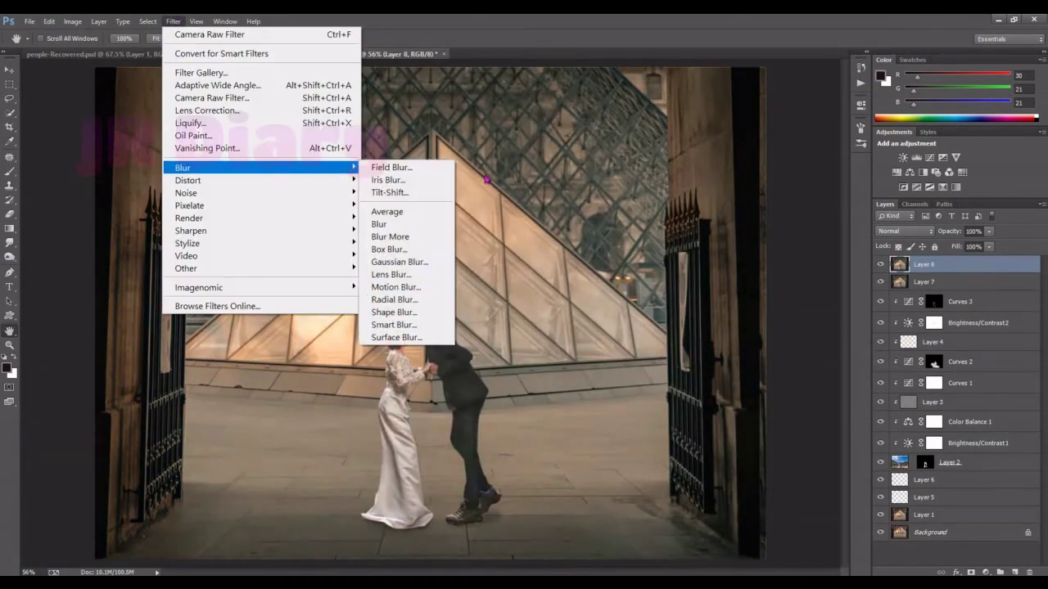
click(374, 260)
click(587, 166)
Add a Soft Light Curves 4 layer with a steep S-shaped contrast curve.
click(929, 157)
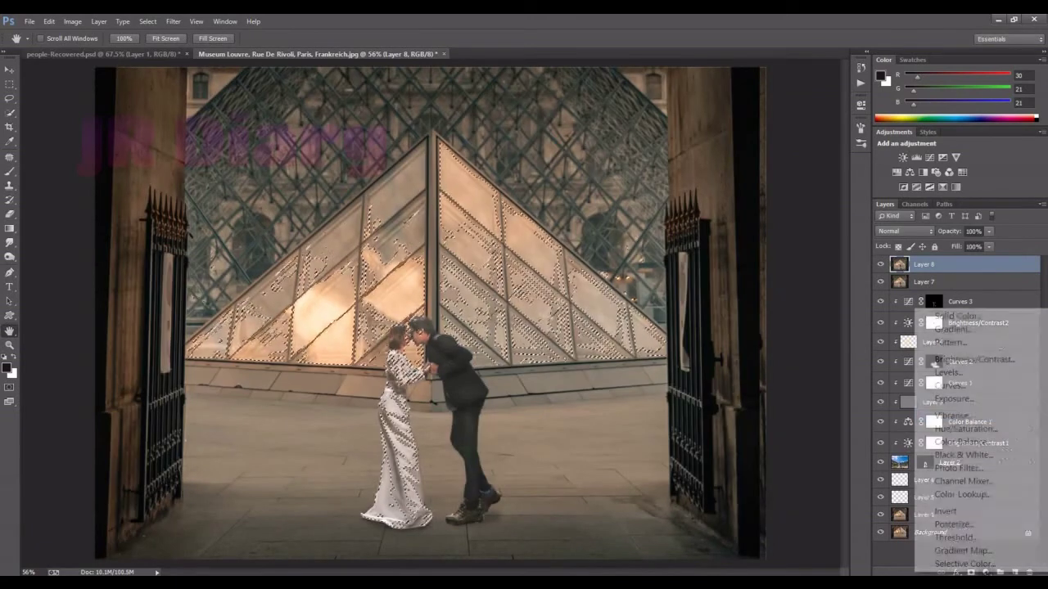
click(905, 231)
click(900, 419)
click(803, 189)
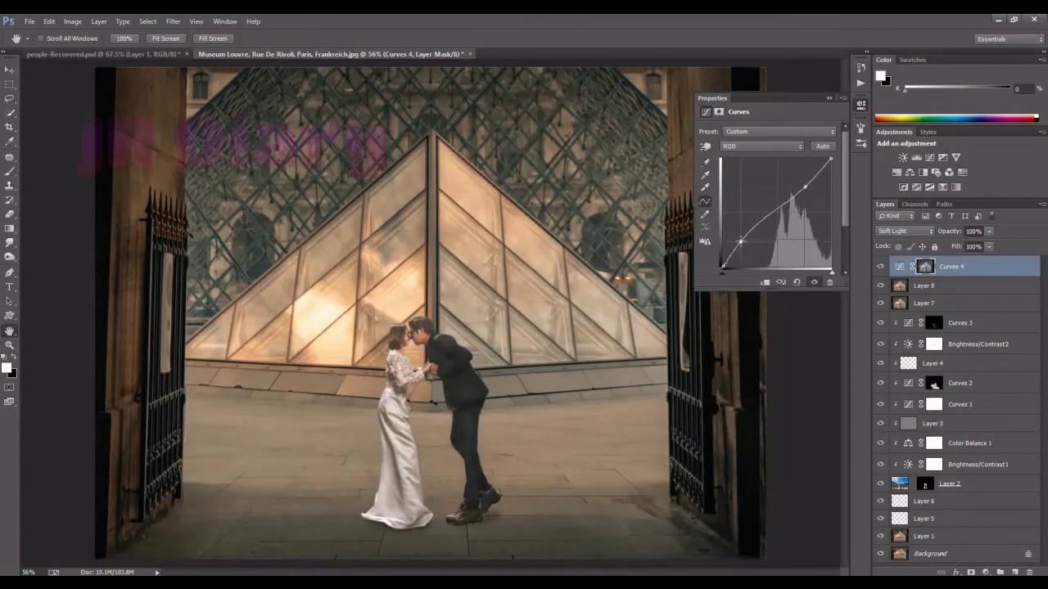
mouse_move(757, 232)
mouse_down()
mouse_move(757, 246)
mouse_move(769, 237)
mouse_up()
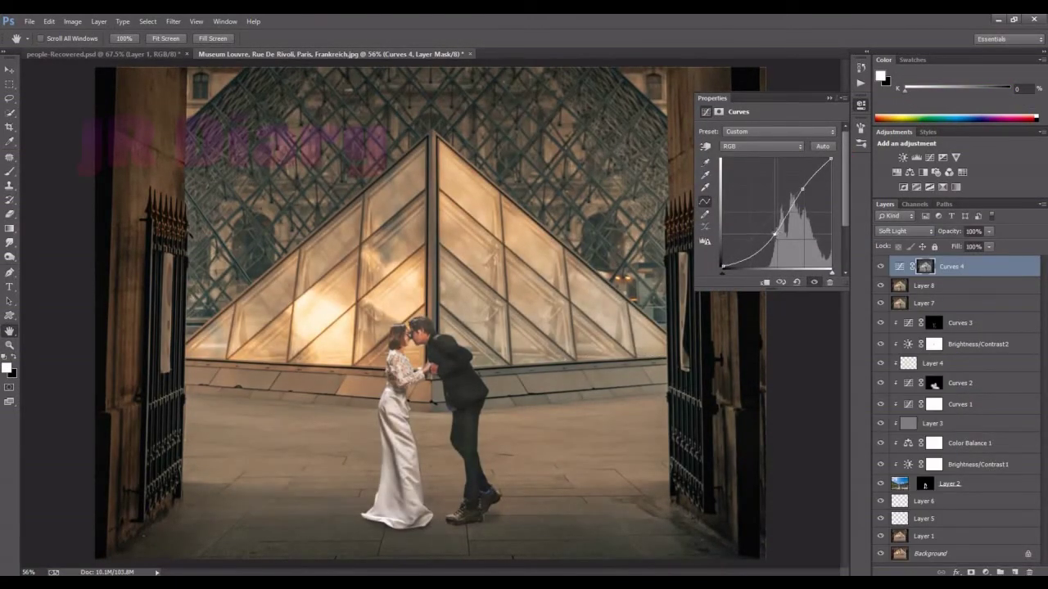
drag(802, 189, 815, 175)
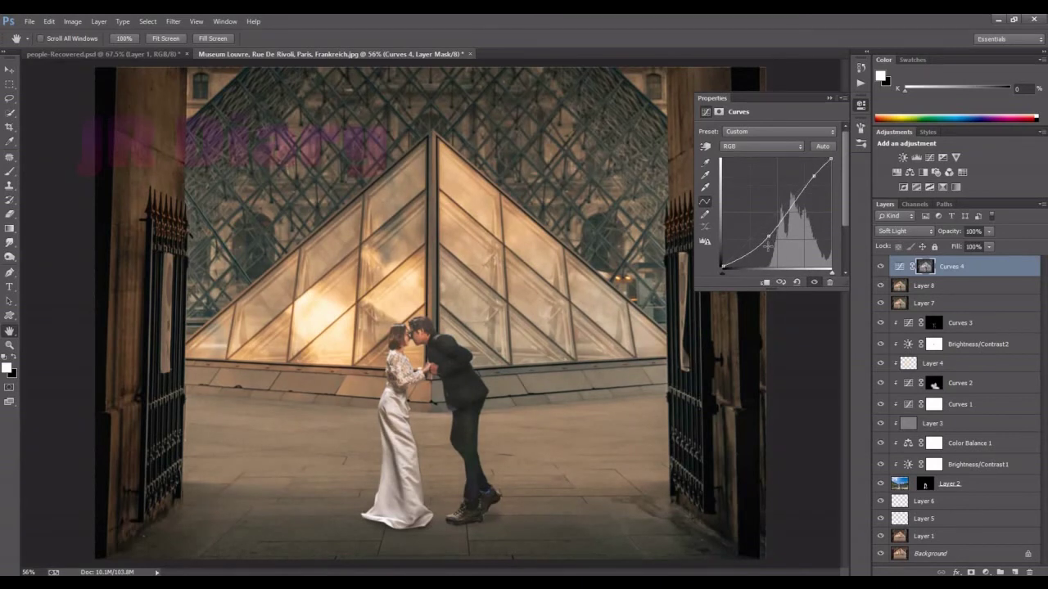
click(828, 98)
Group Curves 4 into Group 1, add a layer mask, and ready a white brush.
key(ctrl+g)
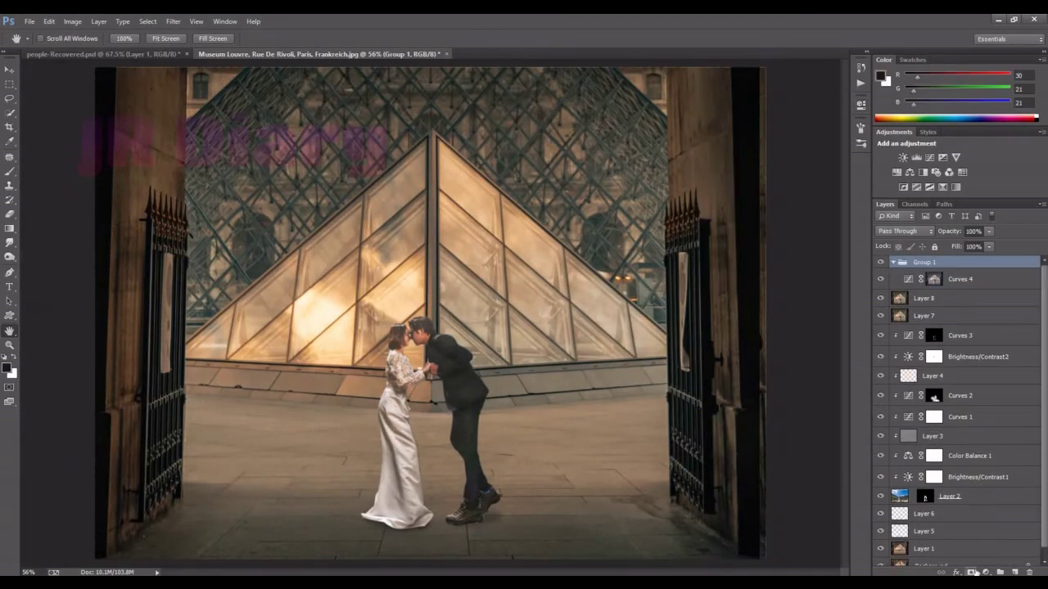
click(972, 572)
key(b)
scroll(279, 282, up, 5)
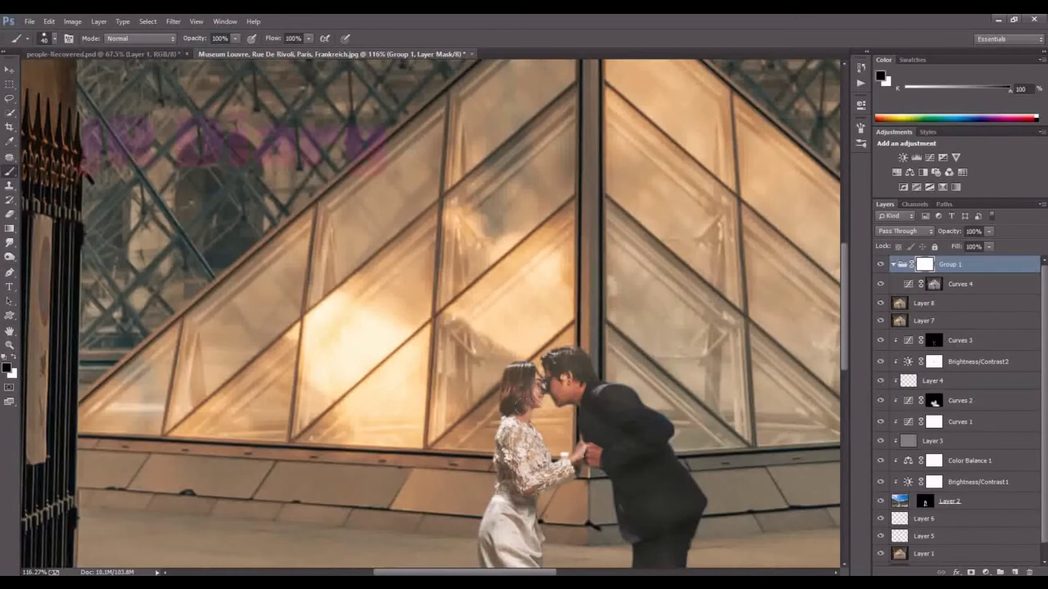
scroll(586, 442, down, 3)
key(x)
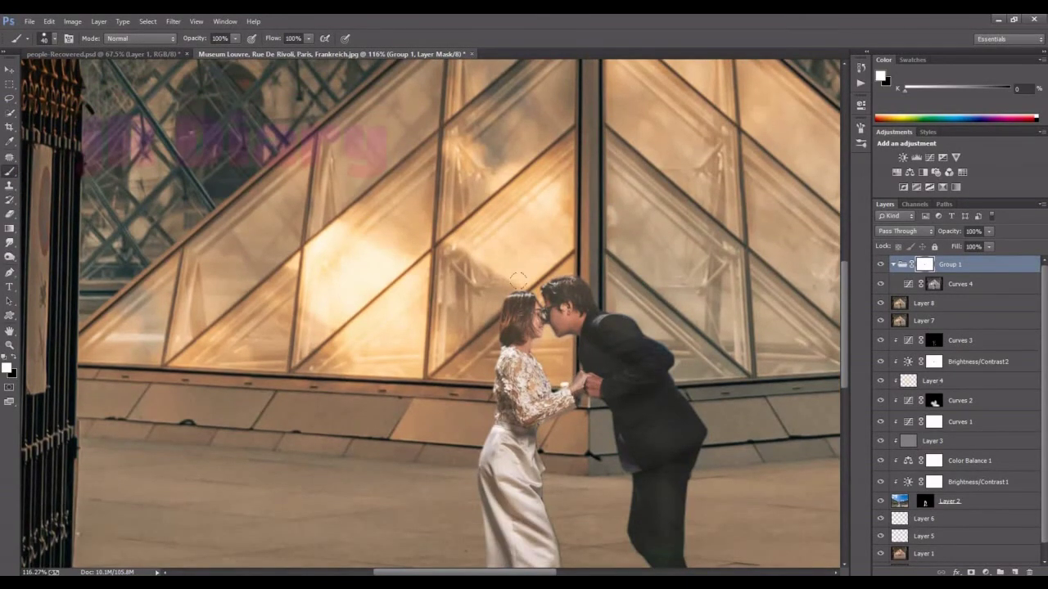
key(ctrl+0)
Stamp the visible layers into Layer 9, add noise, and set its opacity to 81%.
key(h)
key(ctrl+shift+alt+e)
click(197, 21)
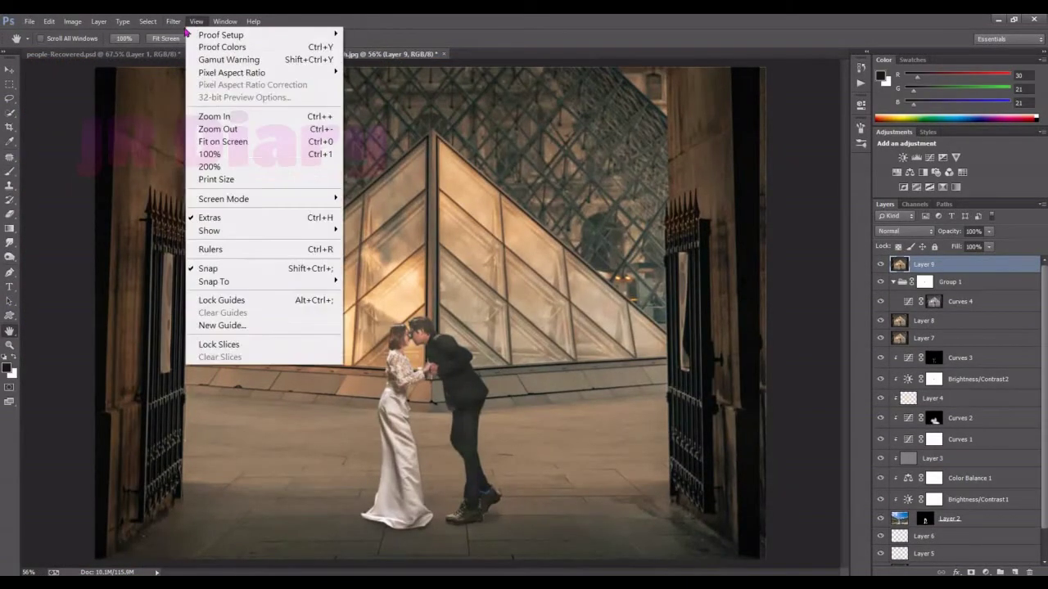
click(393, 193)
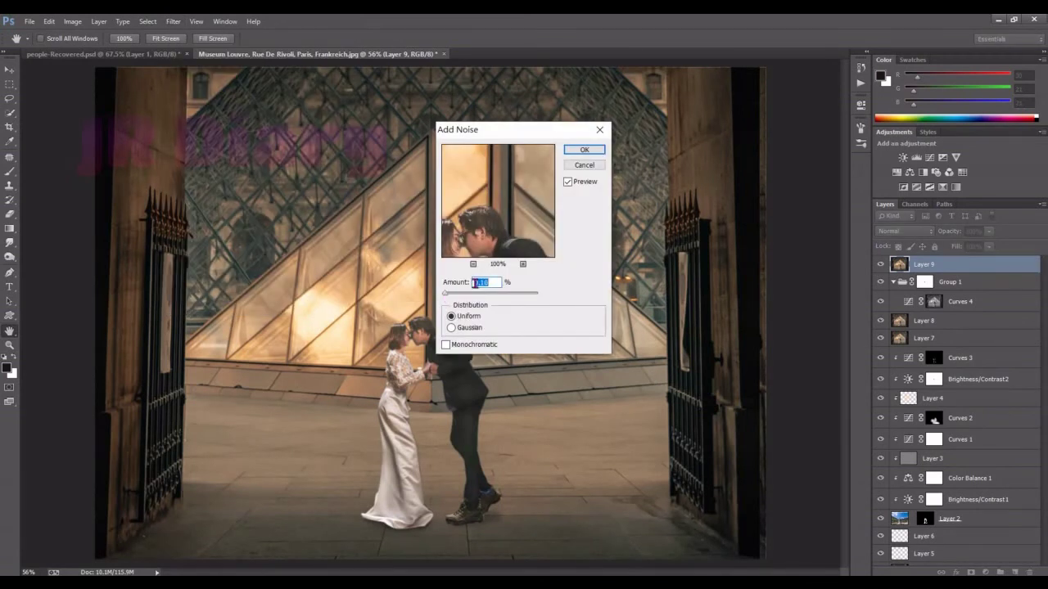
key(Return)
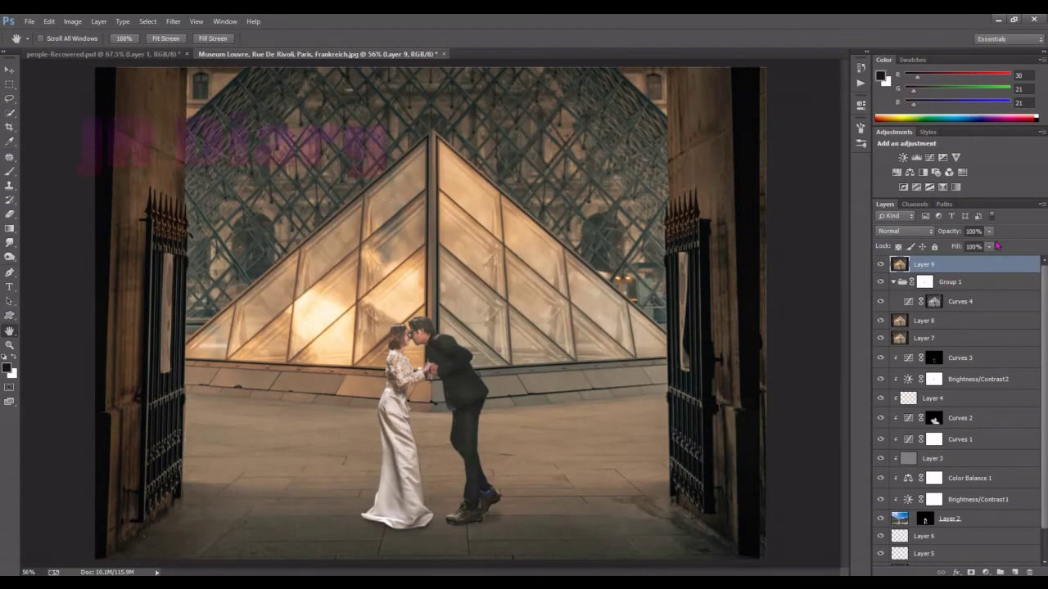
drag(963, 232, 947, 233)
click(986, 572)
Add Curves 5 with darker shadows, then switch the curve to the Red channel.
click(954, 388)
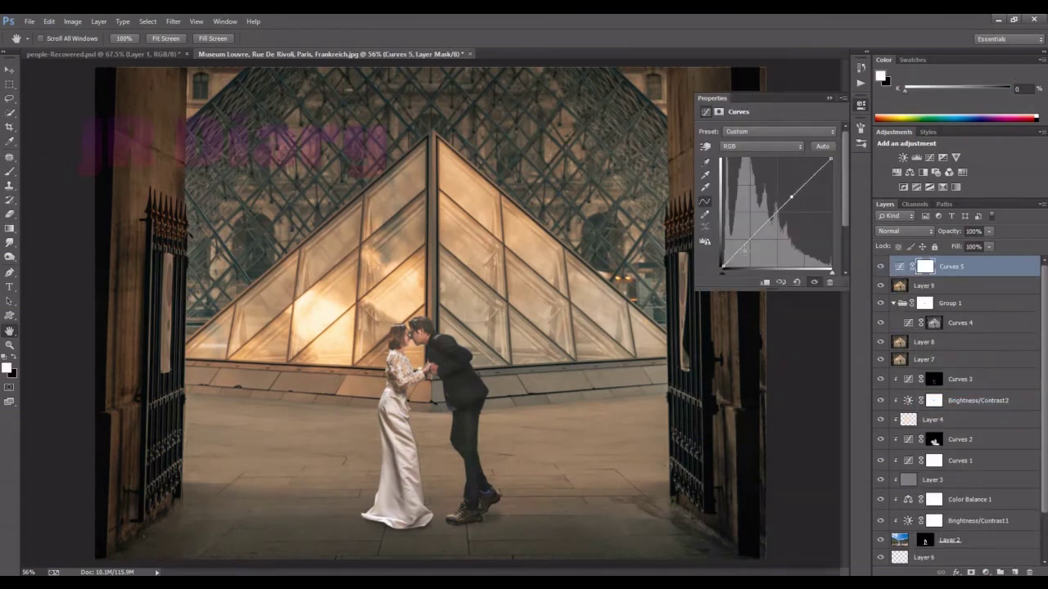
drag(743, 251, 744, 253)
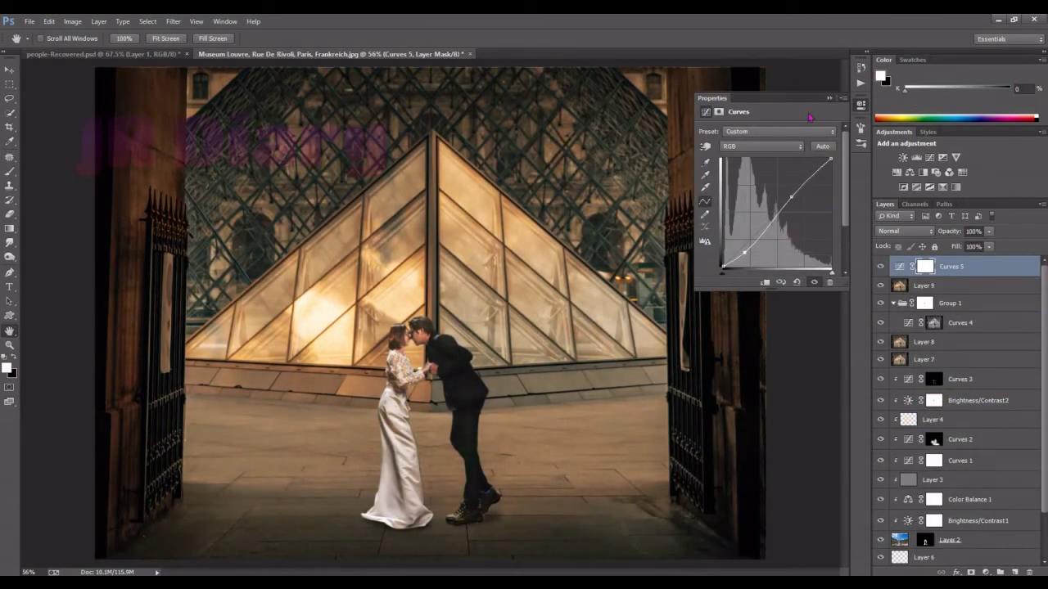
click(761, 146)
click(762, 160)
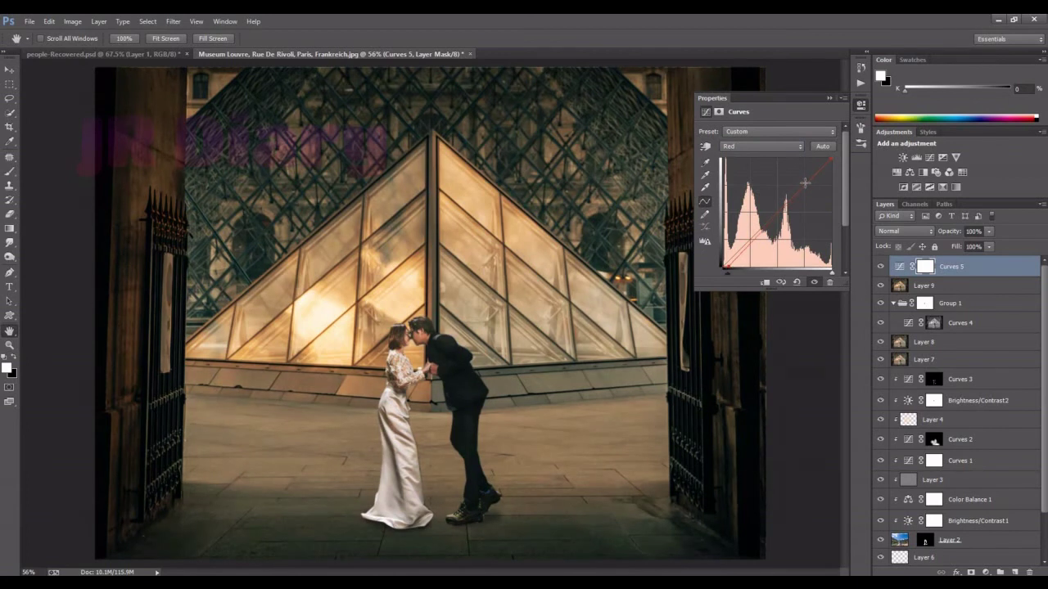
click(828, 98)
Flatten all layers into a single Background layer from the layer context menu.
scroll(843, 246, down, 3)
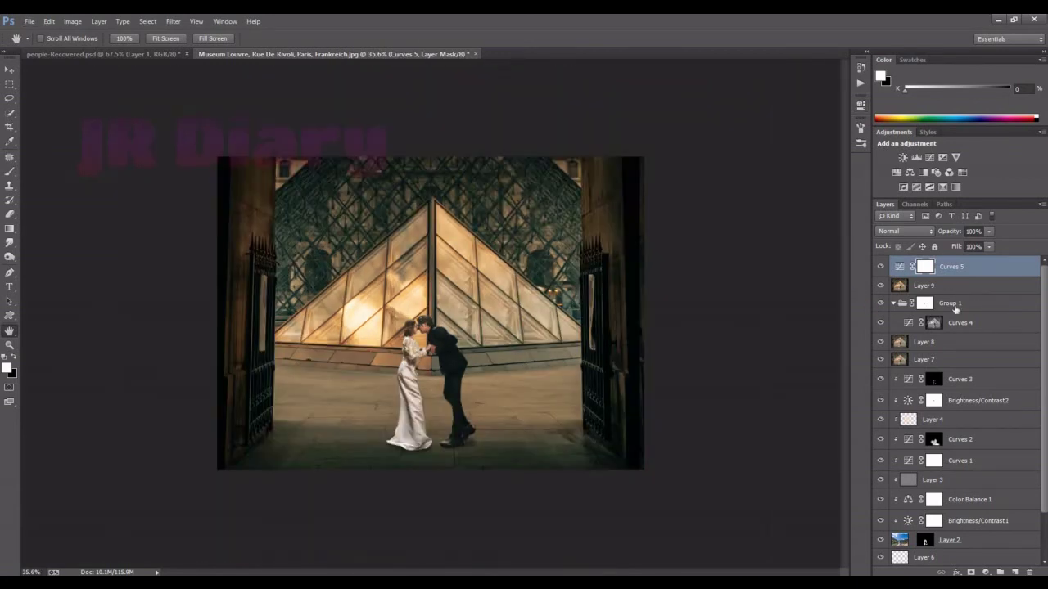
click(955, 306)
key(ctrl+0)
right_click(942, 306)
click(854, 460)
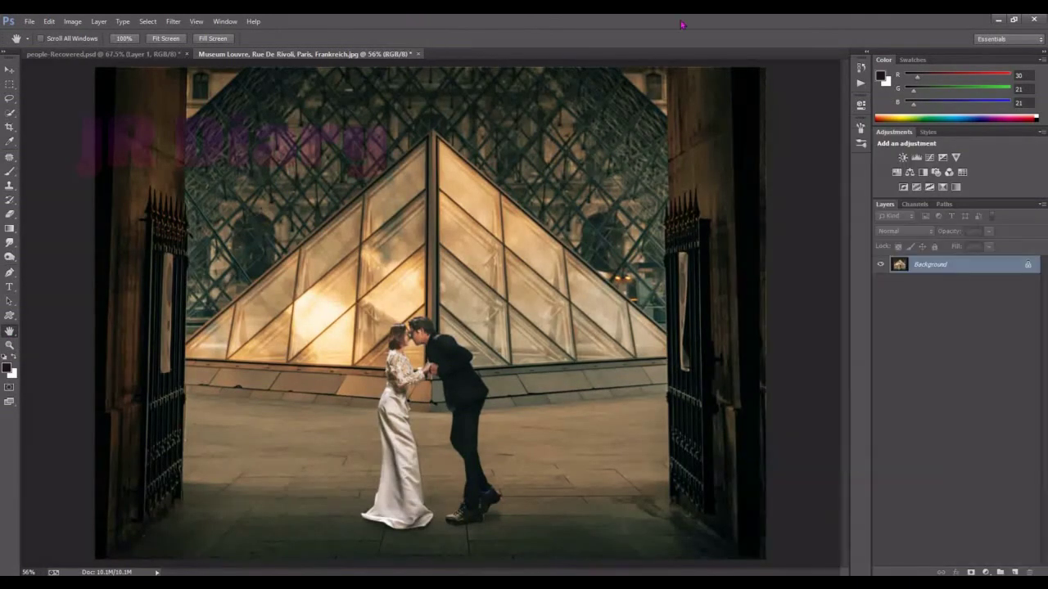